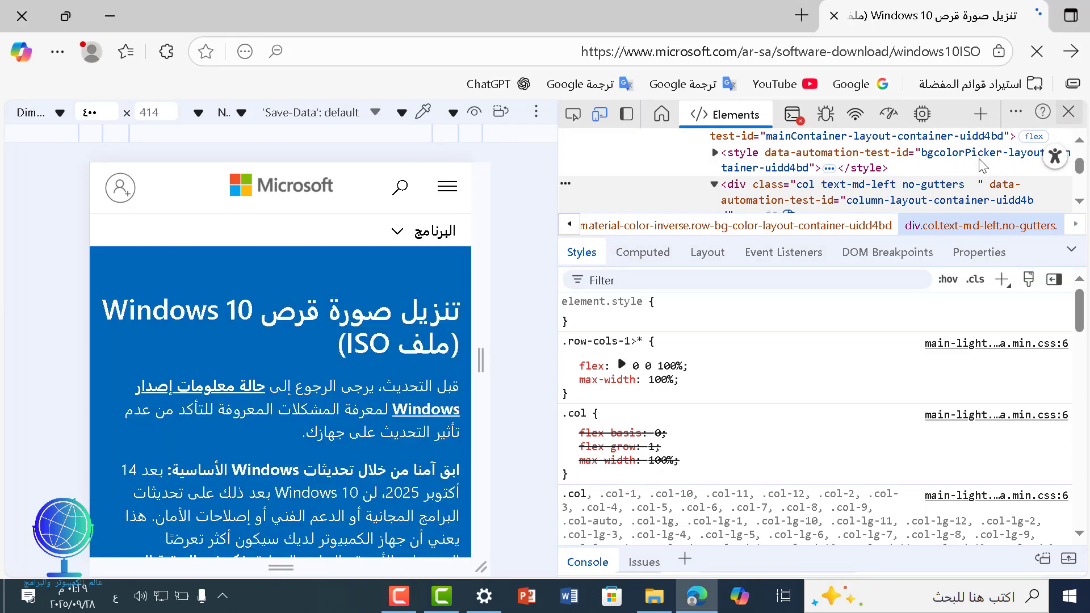
- Close the developer tools and confirm Windows 10 (multi-edition ISO) as the edition on the Microsoft download page
left_click(1069, 113)
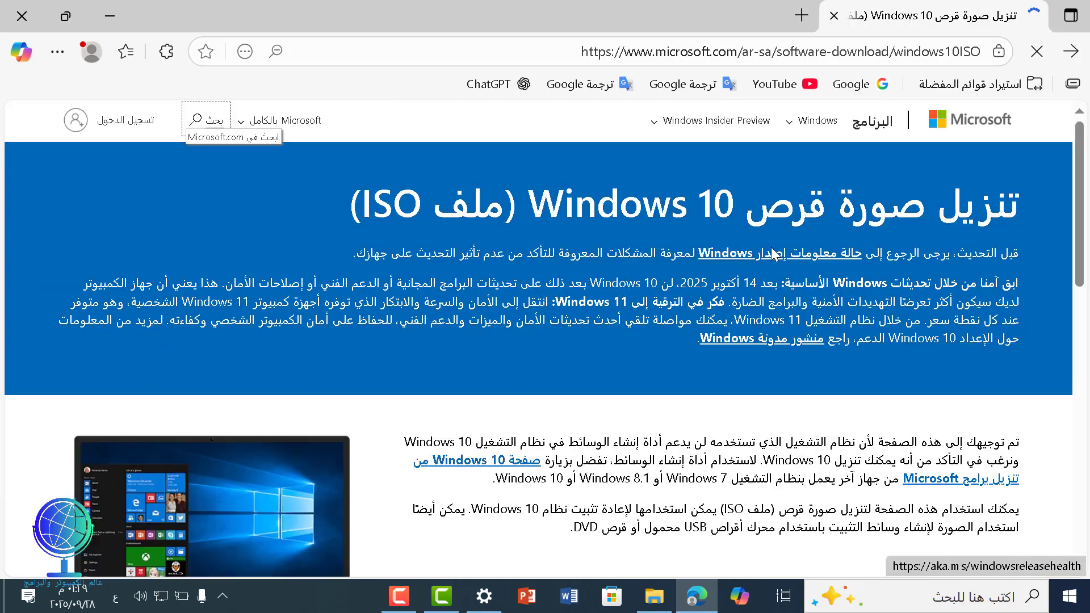
scroll(770, 267, "down", 10)
scroll(767, 286, "up", 2)
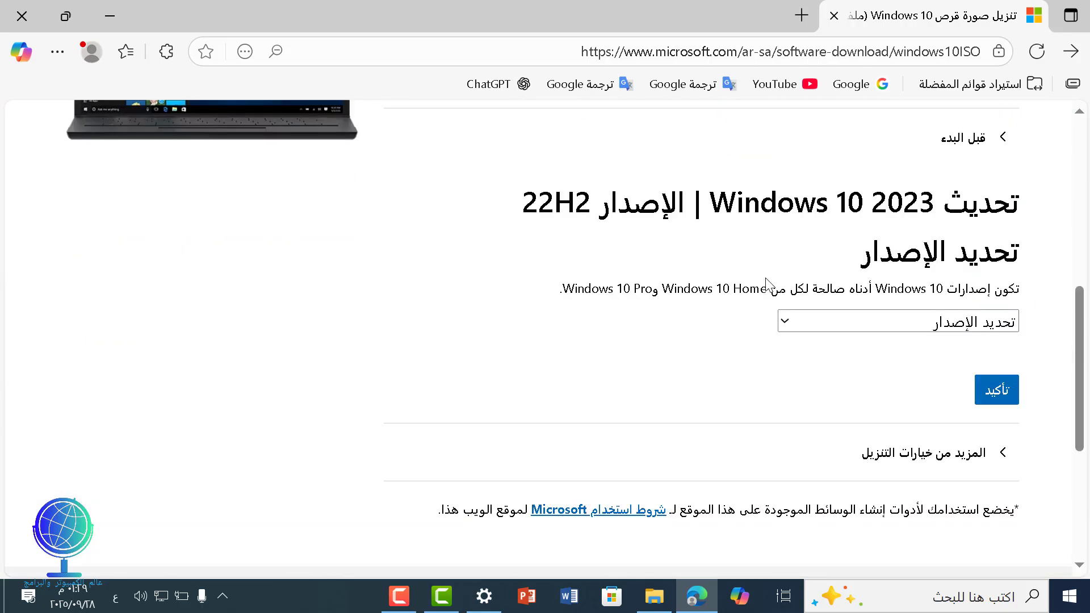
left_click(787, 322)
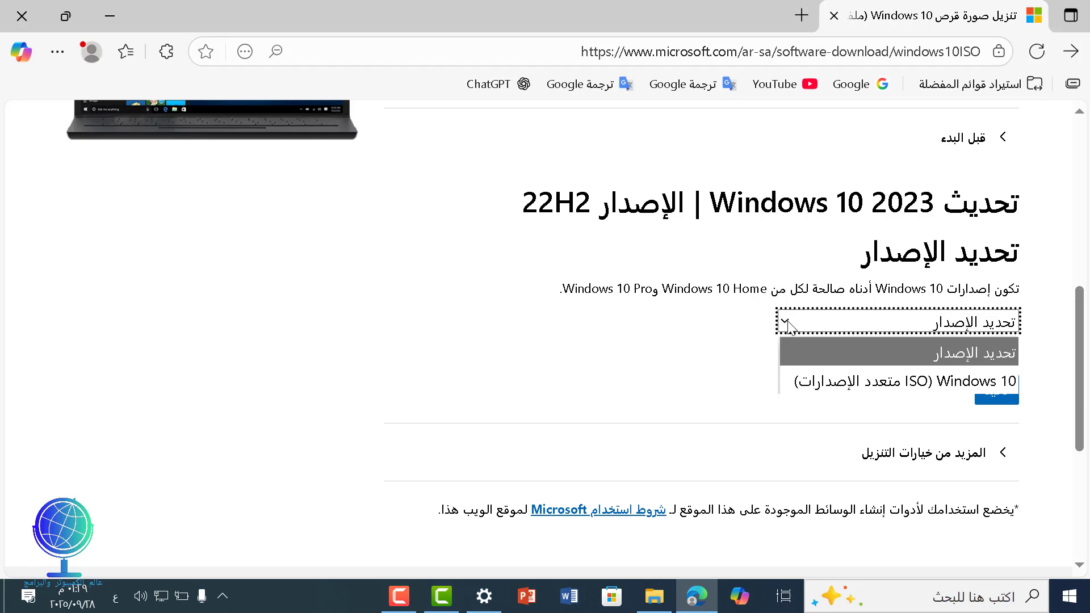
left_click(893, 384)
left_click(992, 400)
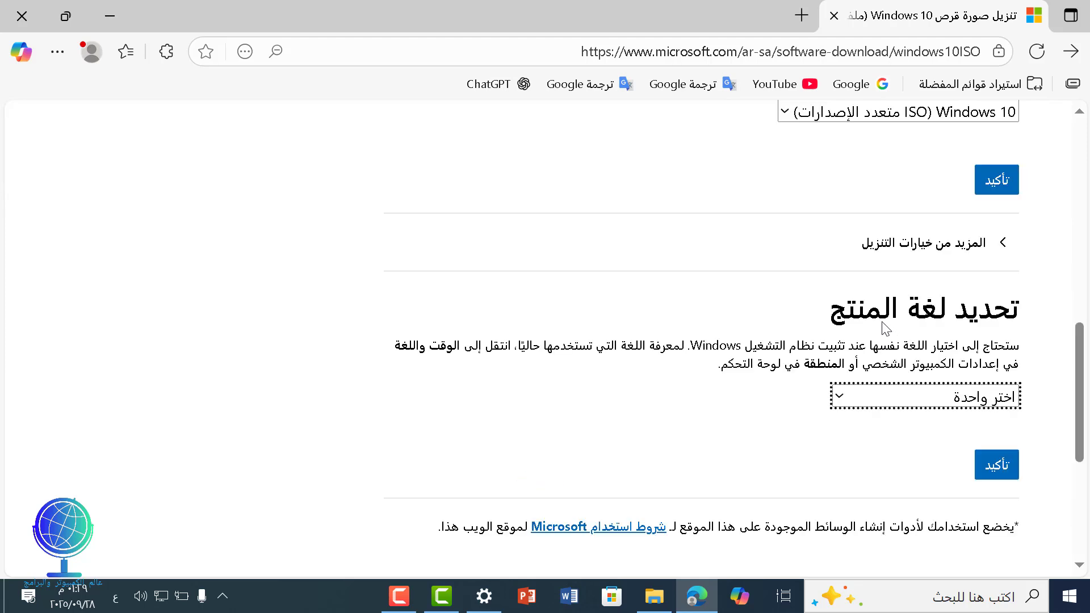
- Choose Arabic (العربية) as the product language and confirm it
left_click(908, 397)
scroll(909, 261, "down", 2)
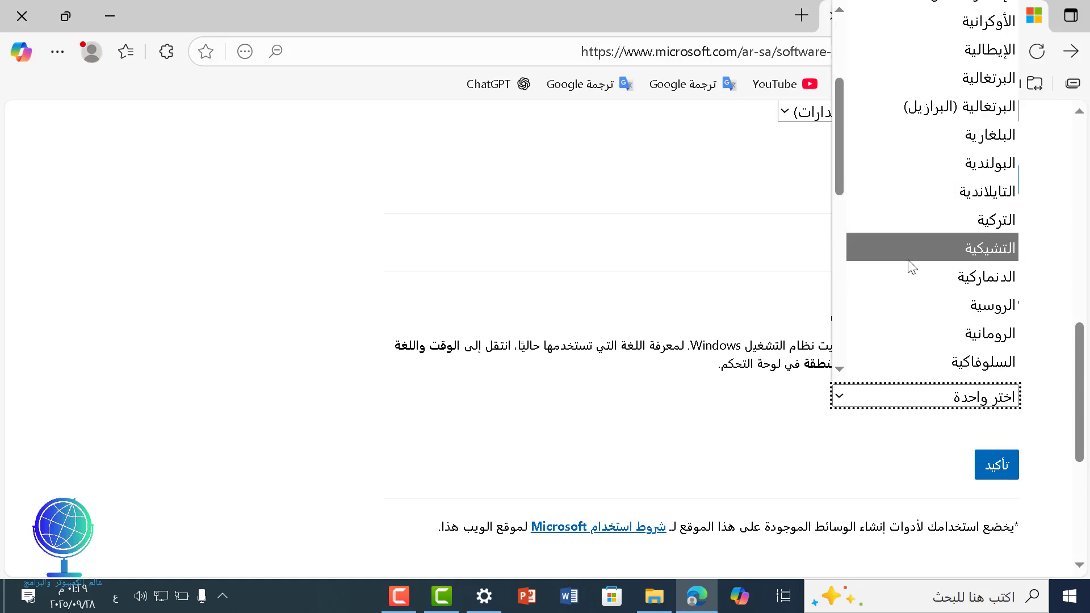
scroll(910, 263, "down", 3)
left_click(966, 274)
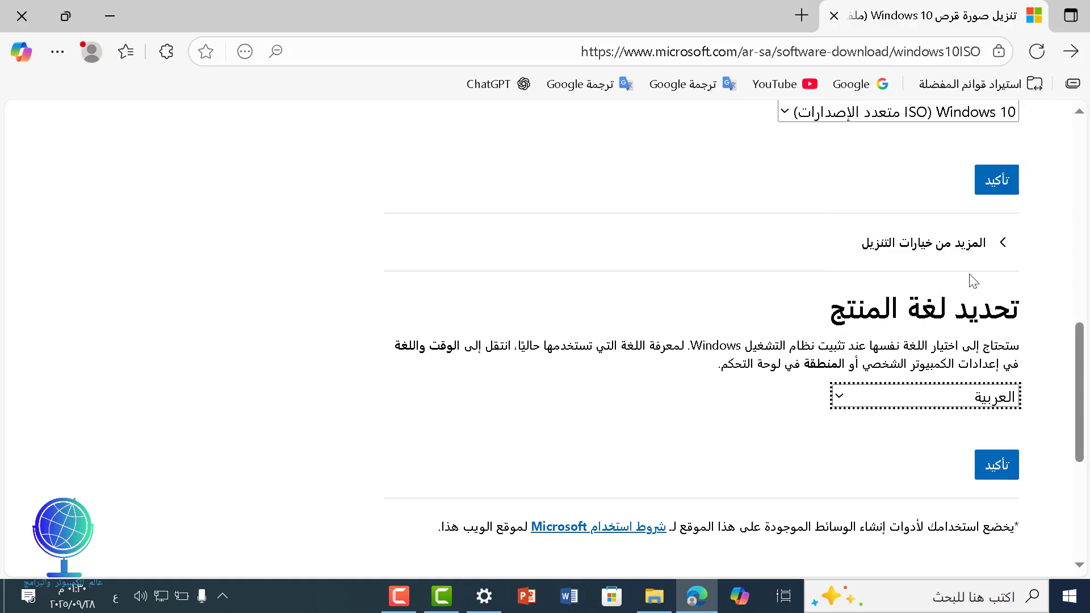
left_click(994, 465)
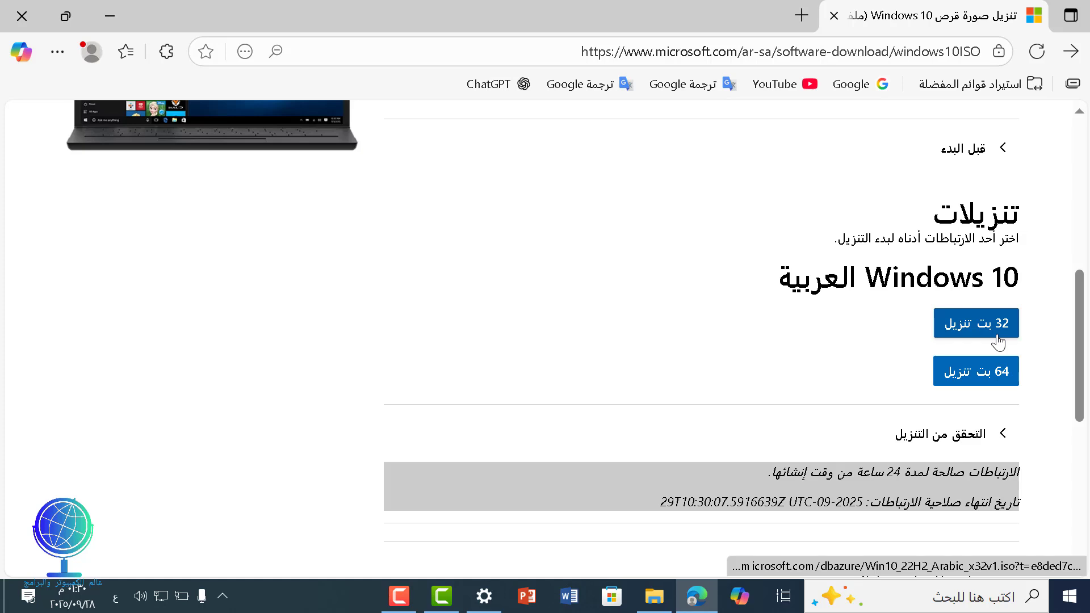
- Start the 64-bit Arabic Windows 10 ISO download in the download manager, stop it, and close the browser
left_click(978, 376)
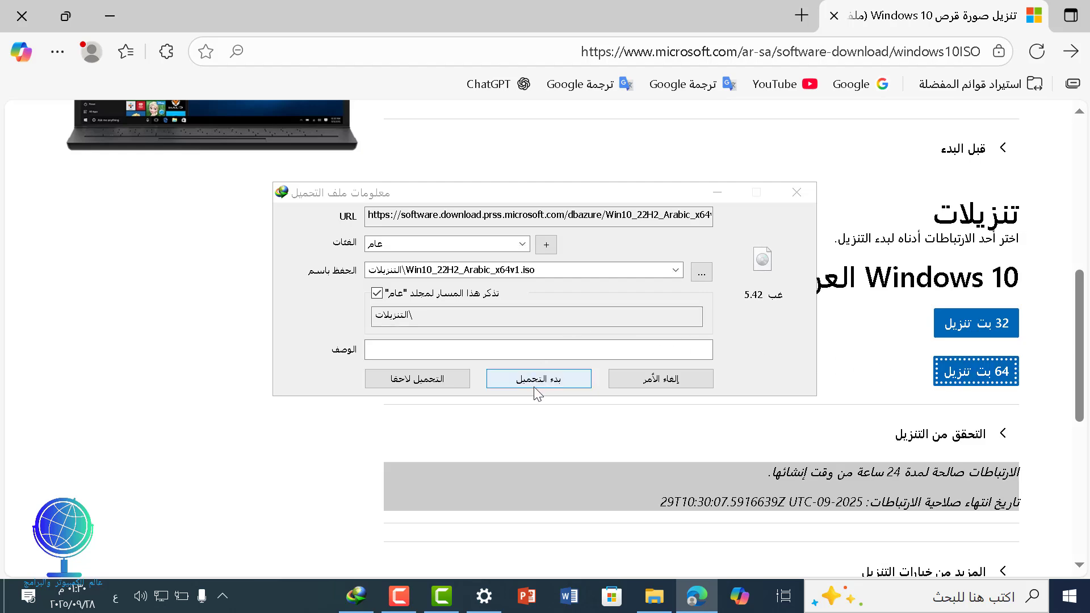
left_click(543, 389)
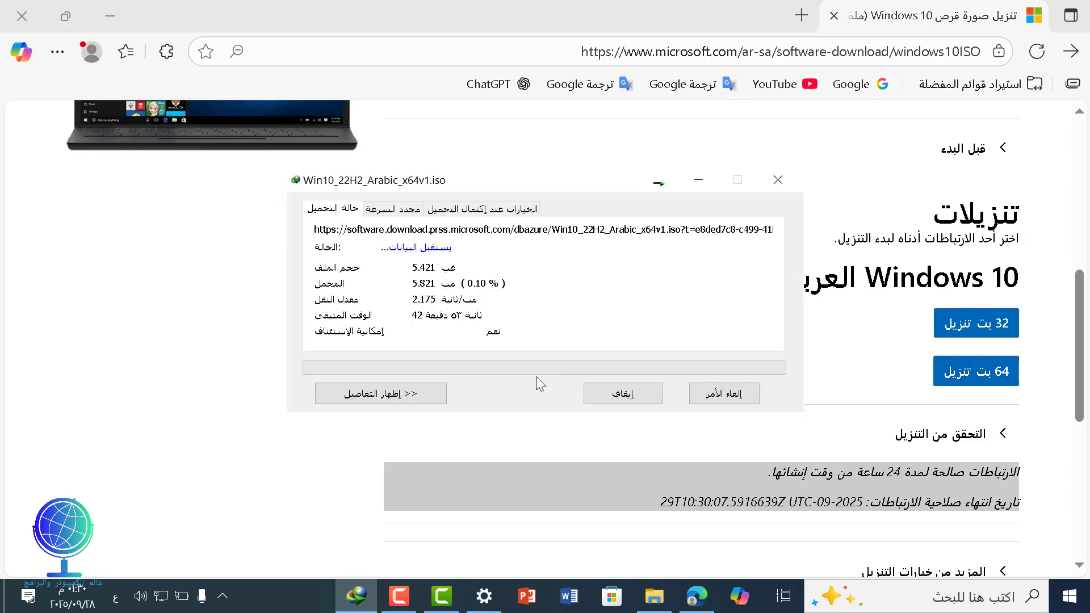
left_click(622, 394)
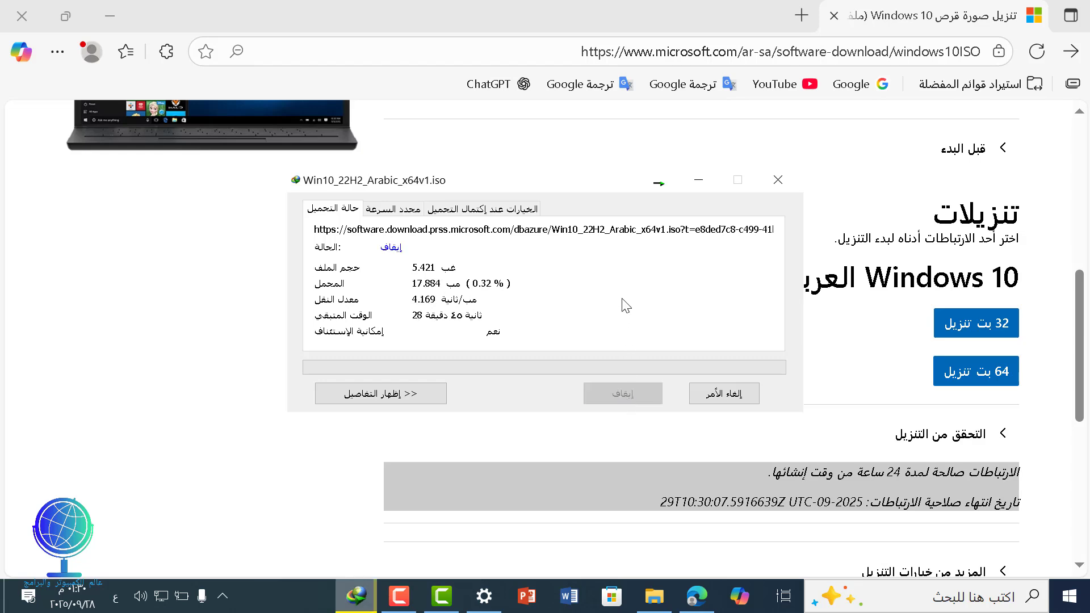
left_click(22, 14)
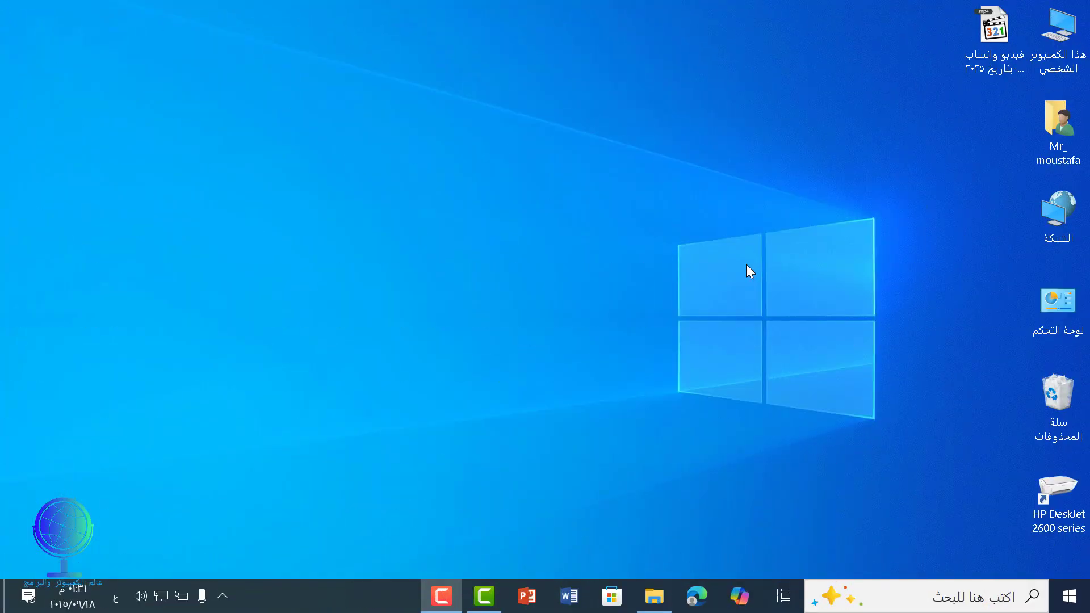
- Open Windows Update under Update & Security in the Settings app and review the pending updates and the Windows 10 end-of-support section
left_click(1071, 603)
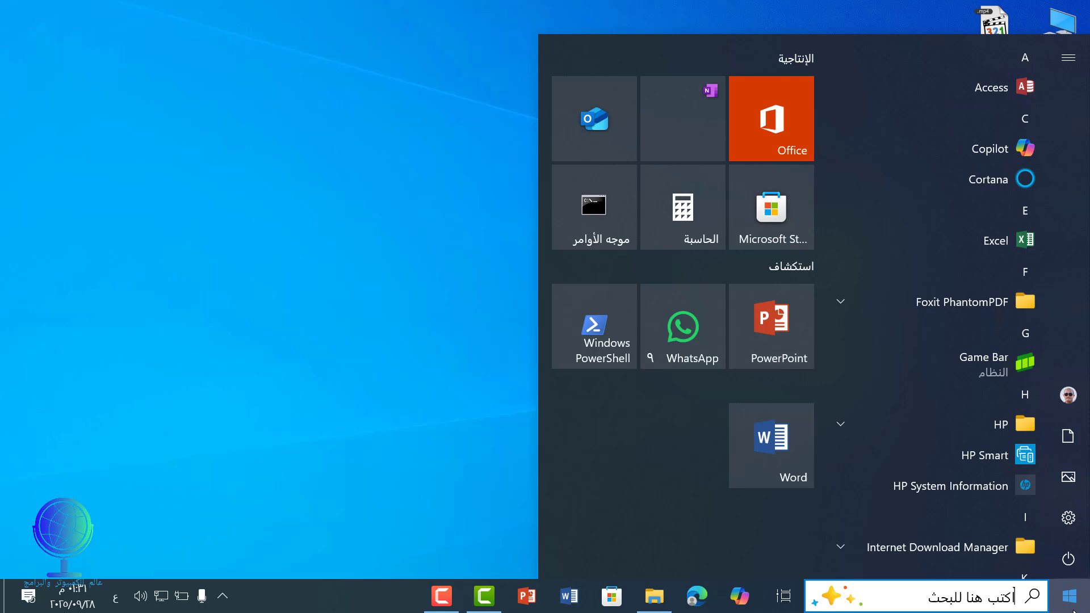
left_click(1069, 518)
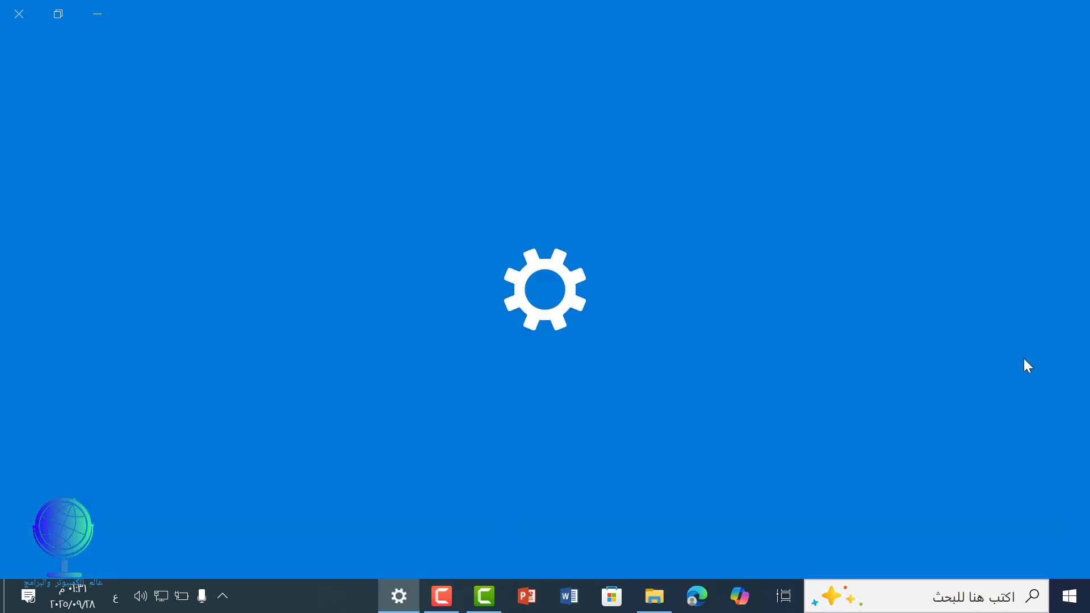
scroll(1030, 365, "down", 3)
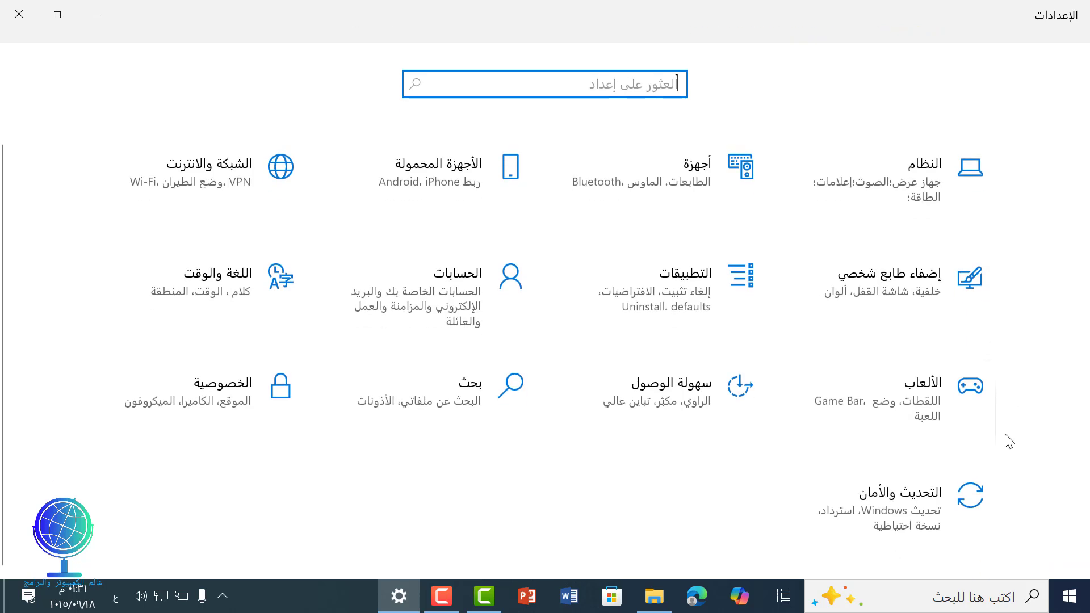
left_click(927, 511)
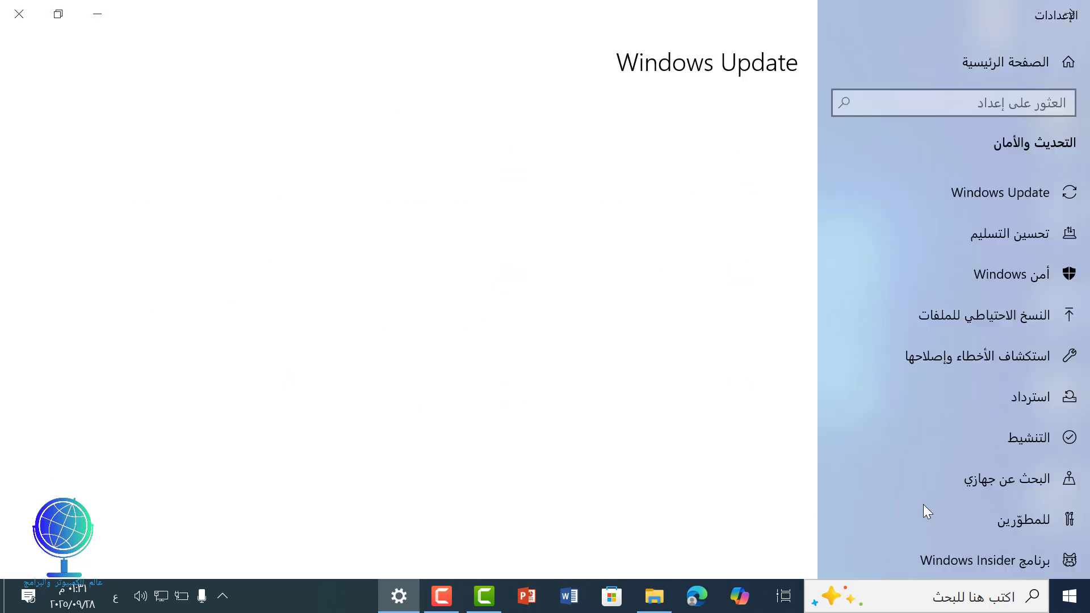
left_click(1010, 193)
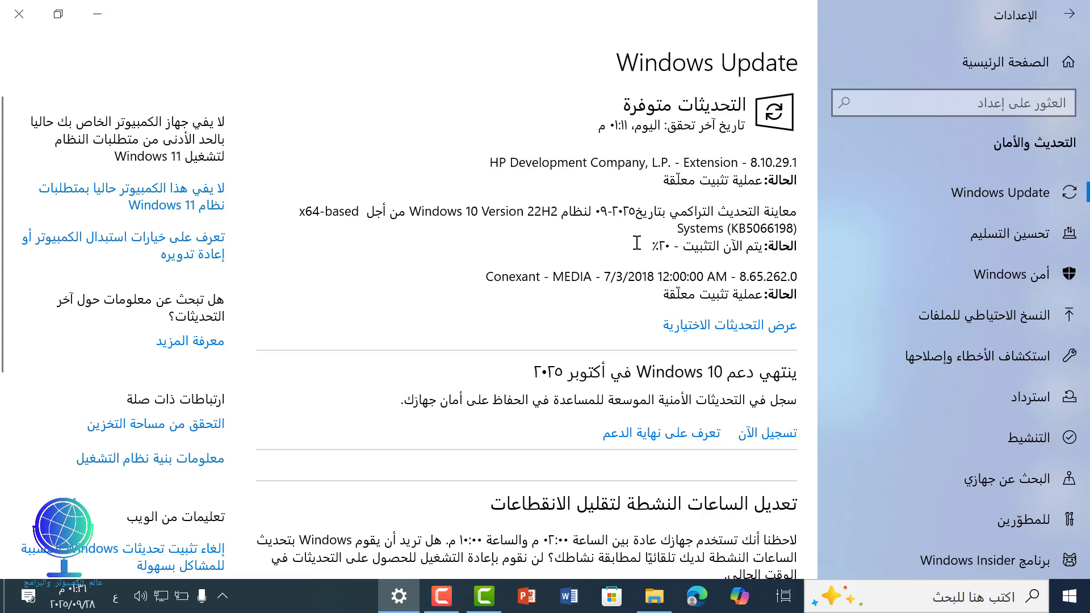
scroll(637, 243, "down", 3)
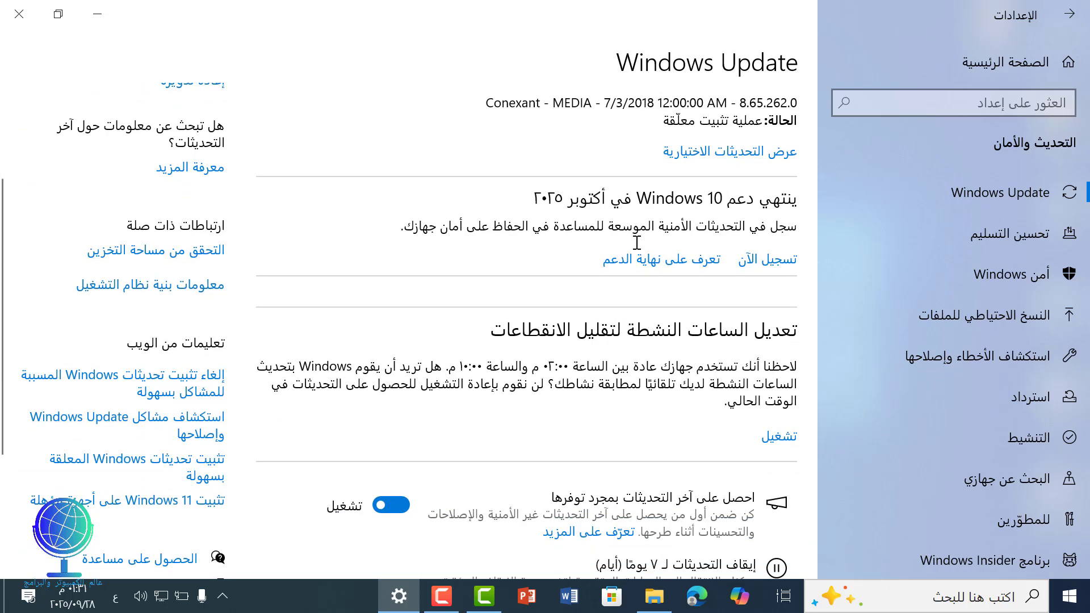
scroll(637, 243, "up", 2)
scroll(638, 243, "down", 2)
scroll(556, 224, "up", 3)
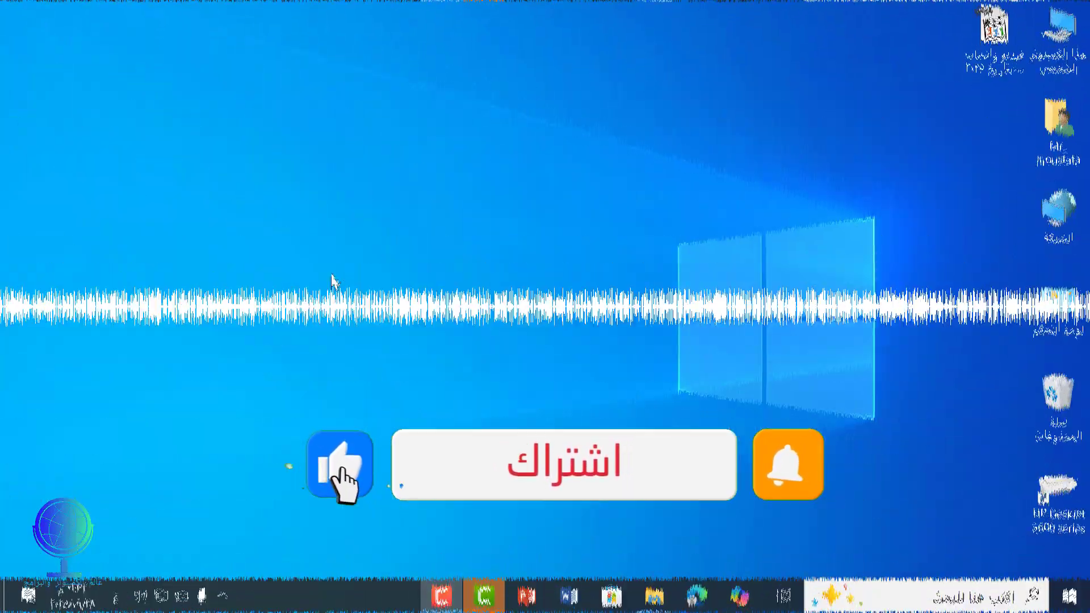
- Open virus and threat protection in Windows Security and check for protection updates
left_click(225, 591)
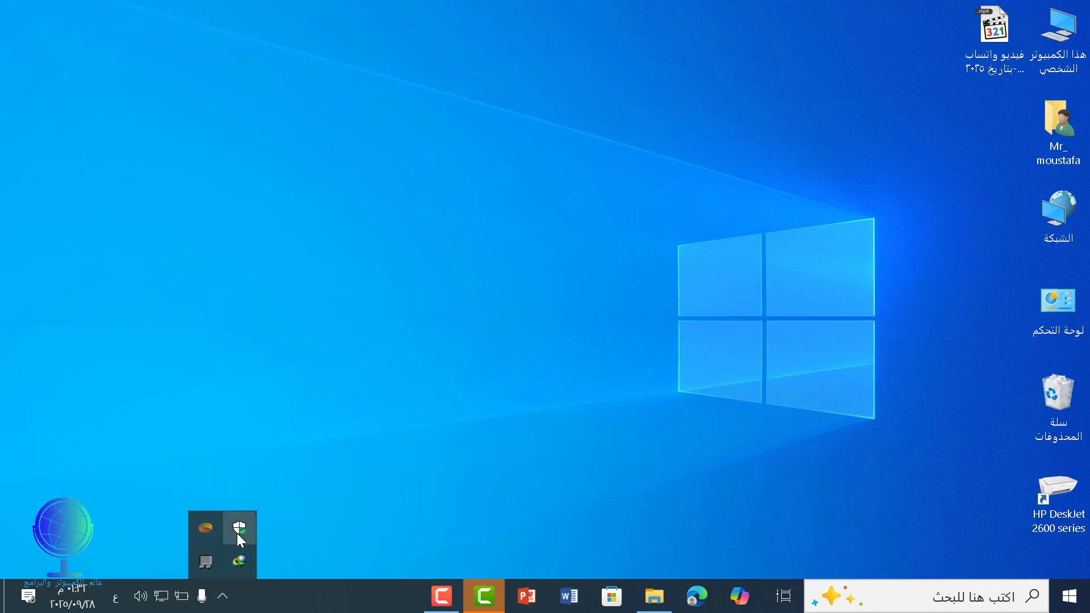
left_click(237, 535)
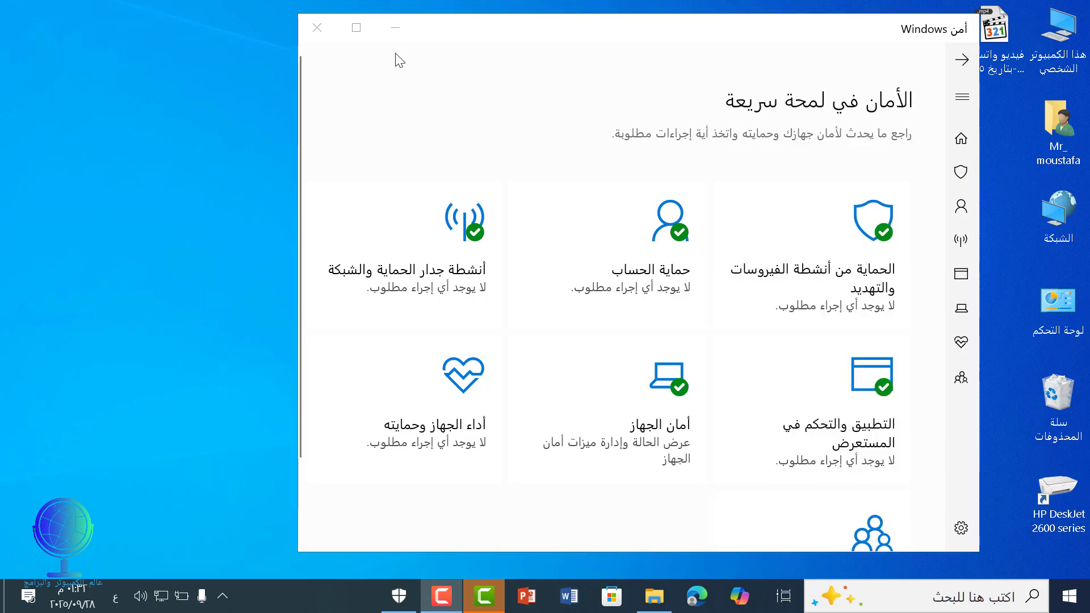
left_click(958, 174)
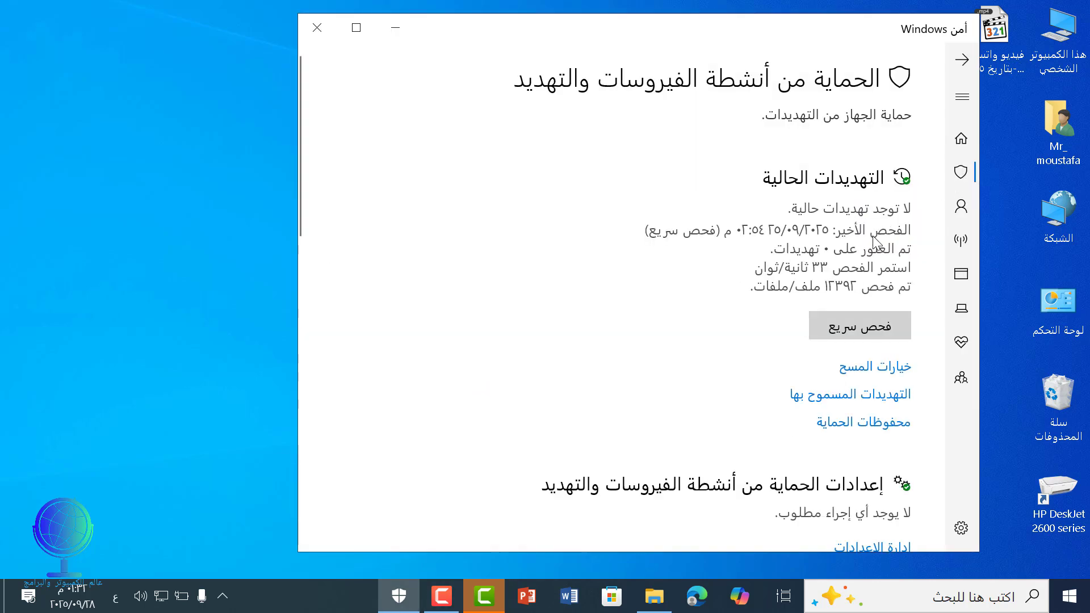
scroll(820, 320, "down", 7)
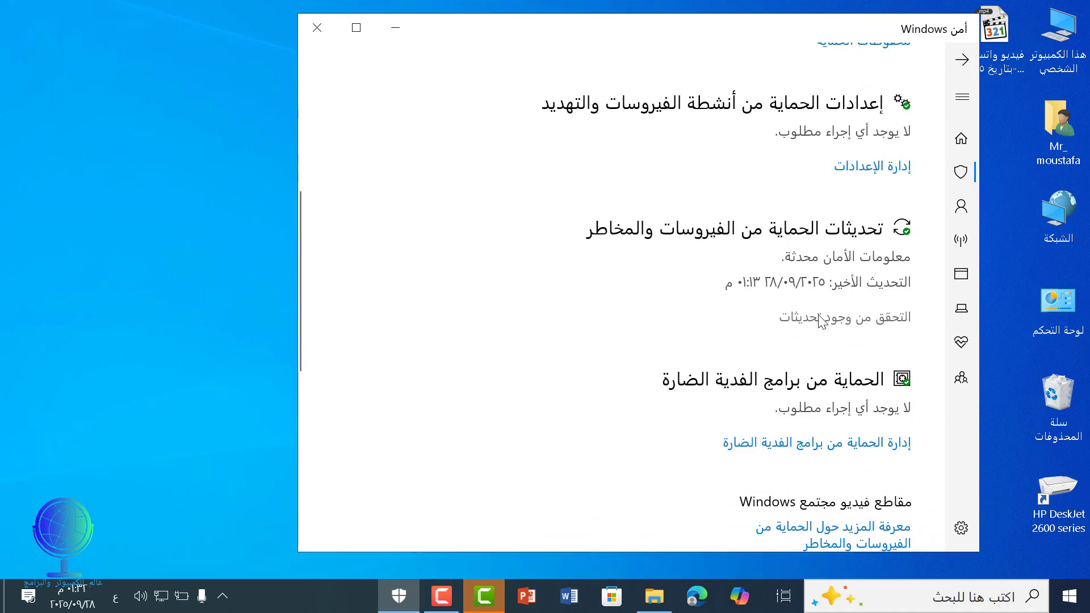
left_click(870, 324)
left_click(853, 379)
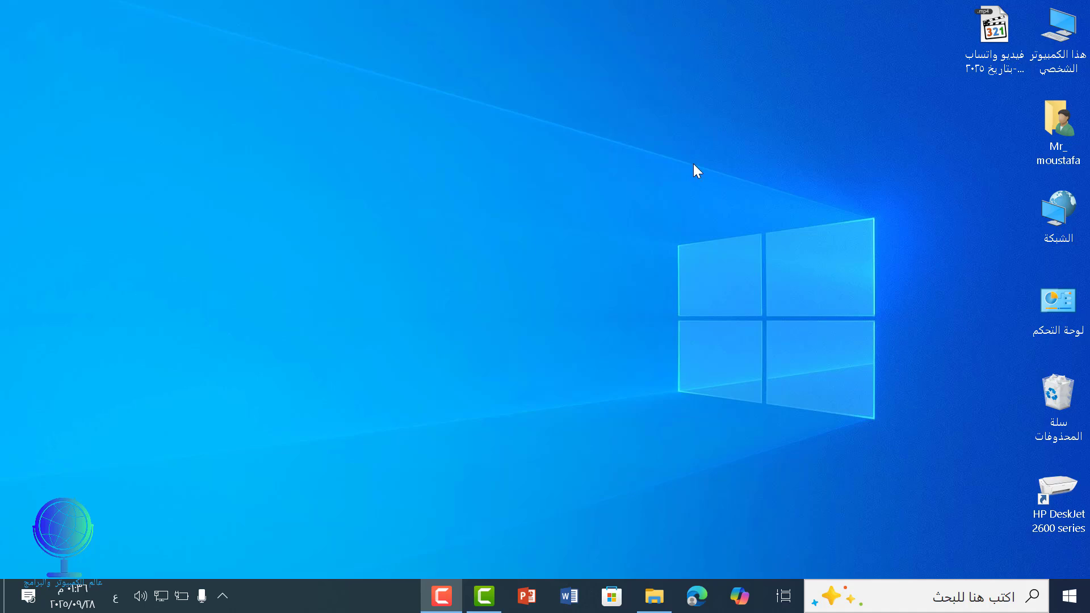
- Open the Windows Backup page of the Accounts settings in the Settings app
left_click(1076, 605)
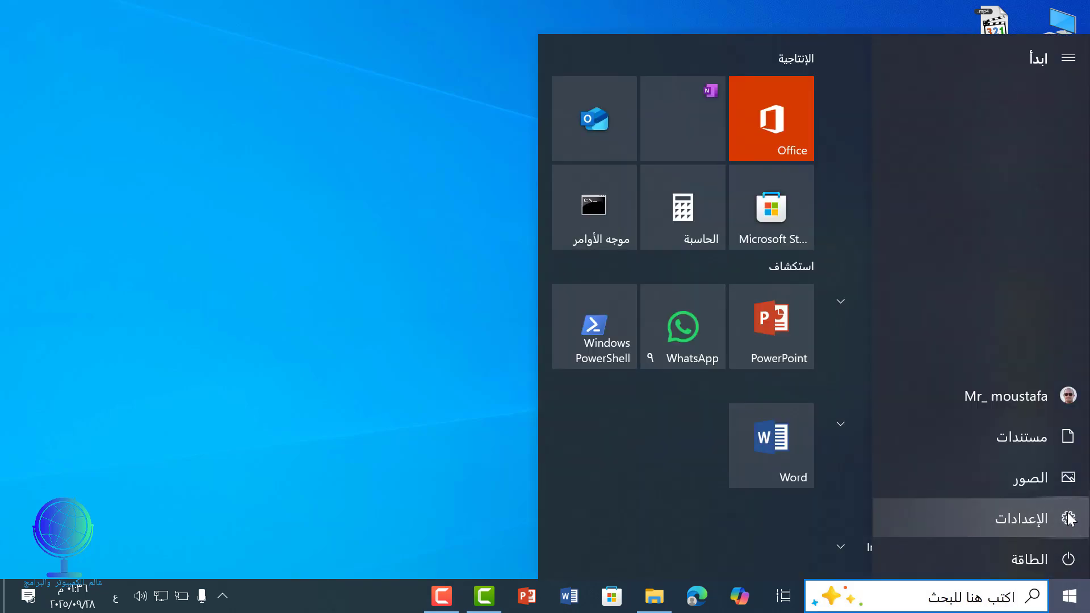
left_click(1070, 518)
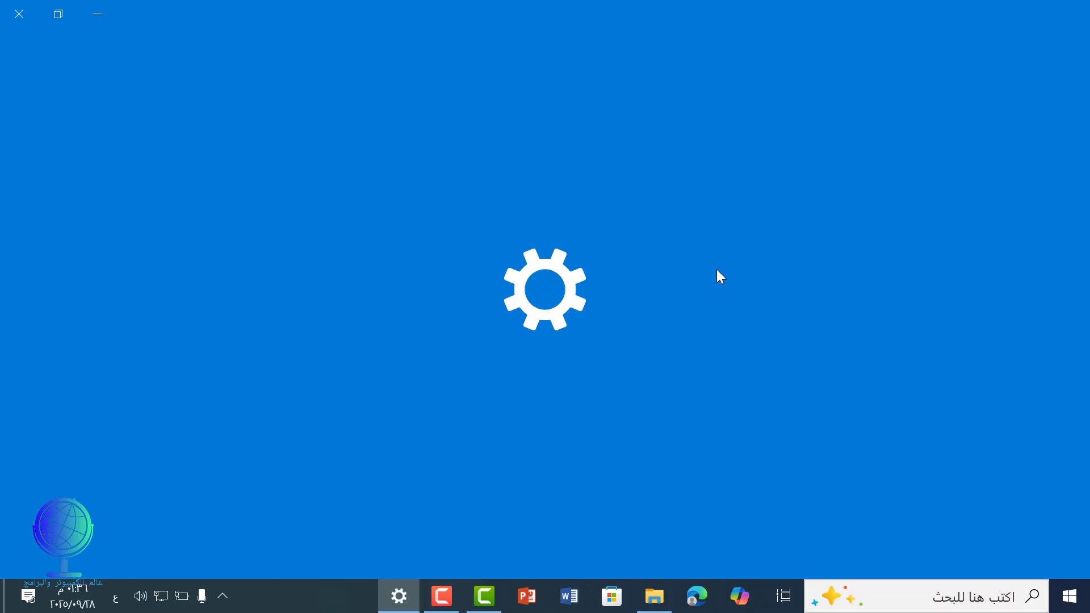
scroll(540, 273, "down", 2)
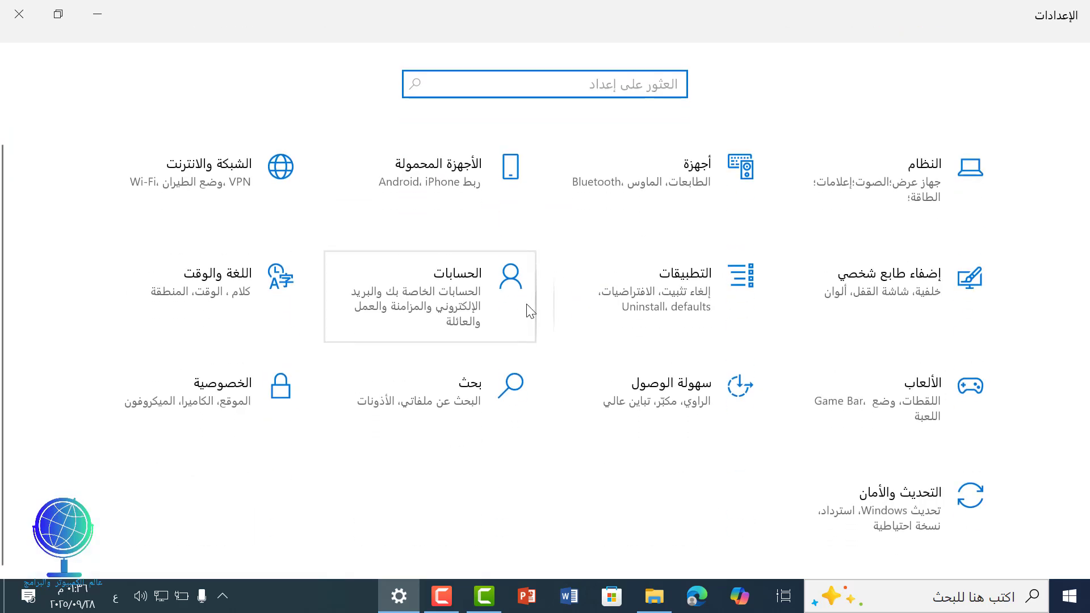
left_click(472, 287)
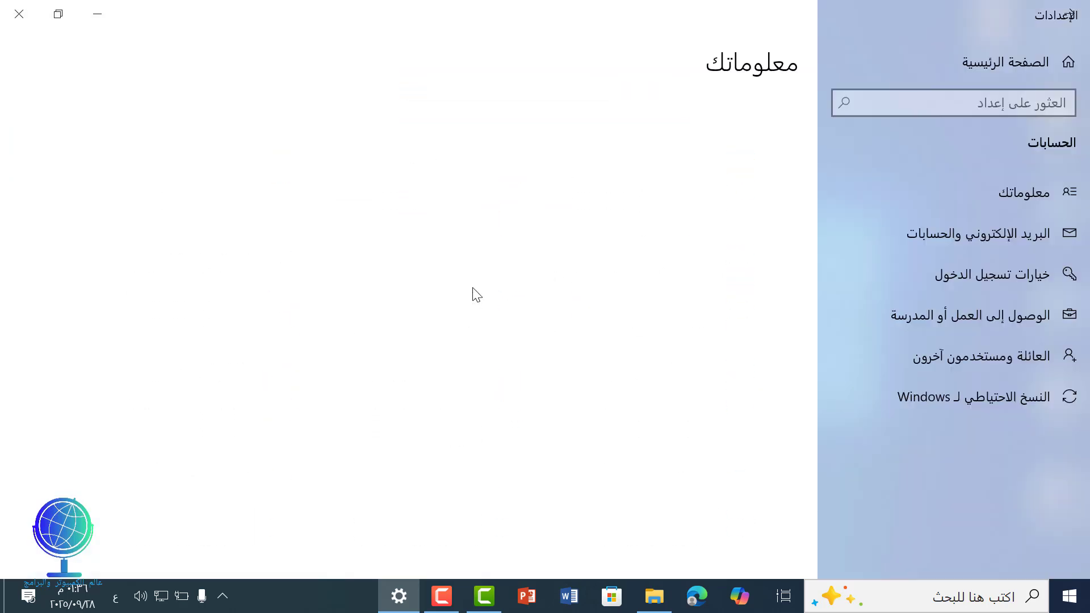
left_click(948, 396)
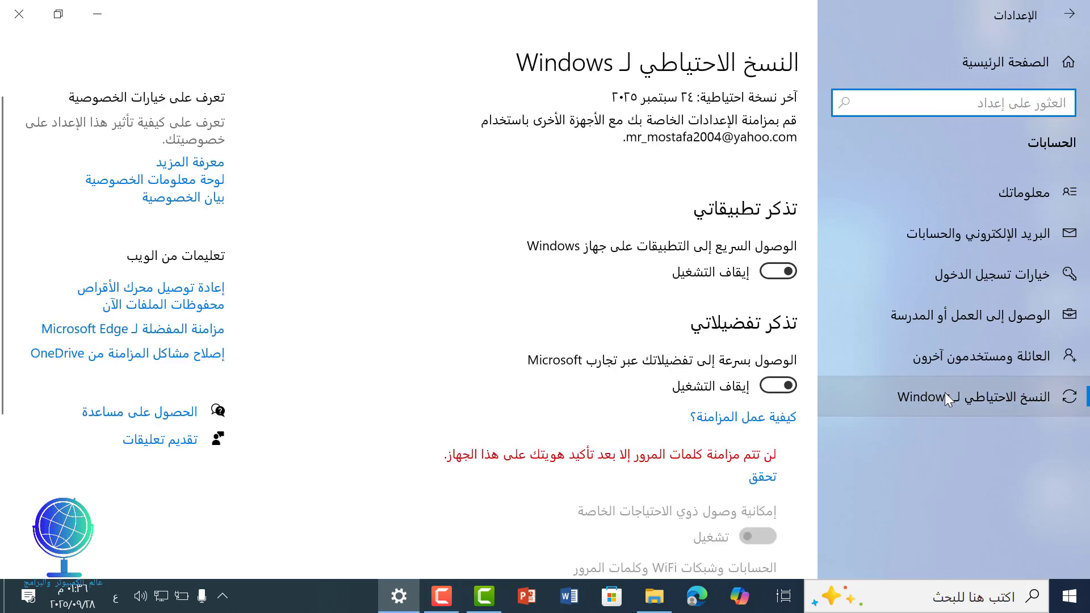
- Turn on remembering apps and remembering preferences for Windows Backup, and review the synced preference categories
left_click(766, 276)
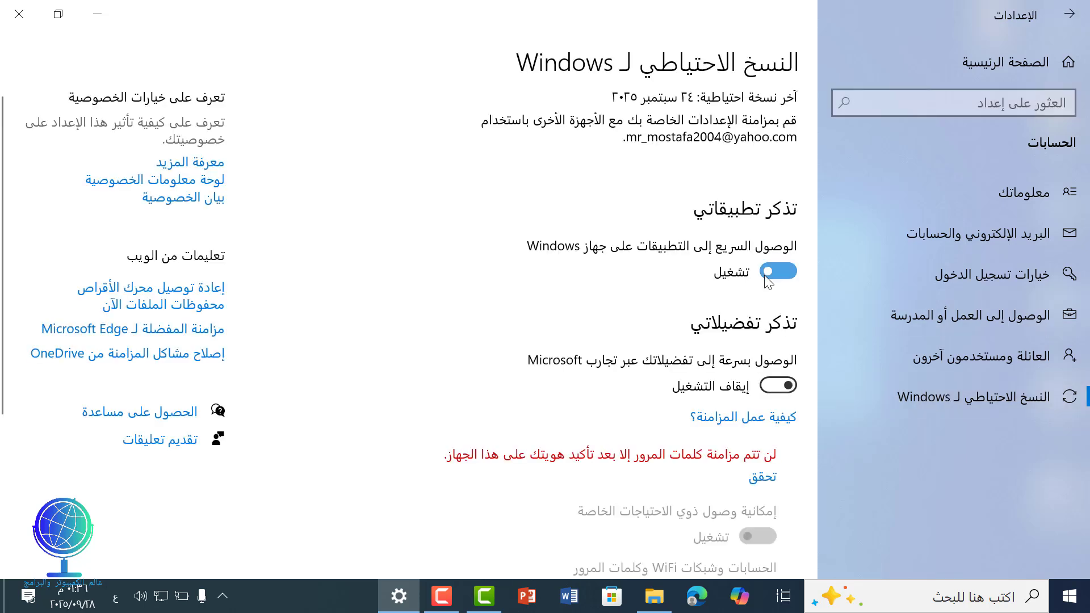
left_click(773, 392)
scroll(772, 387, "down", 5)
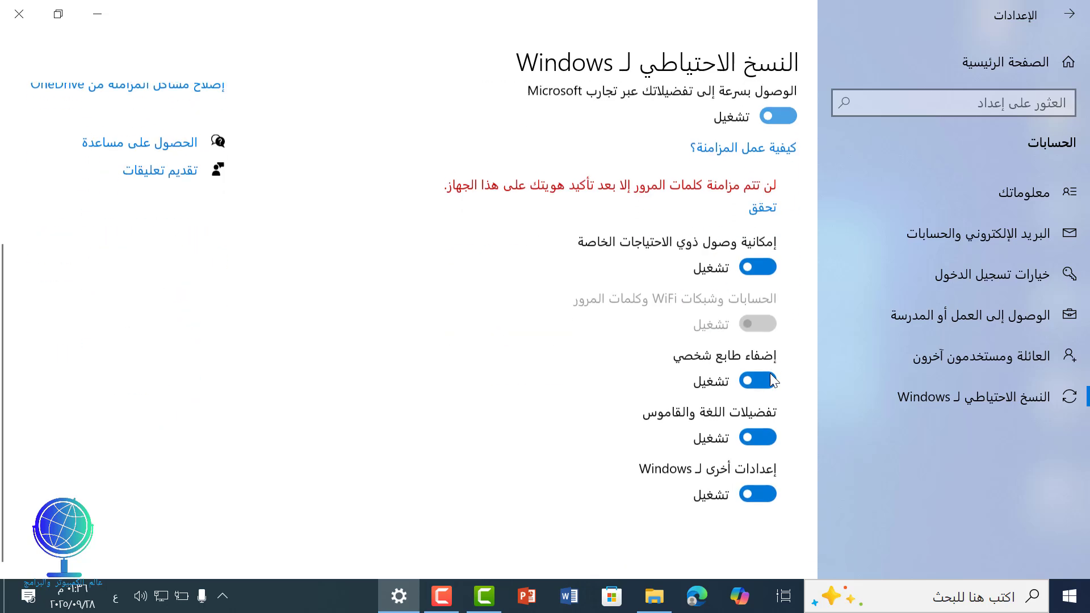
scroll(772, 382, "up", 5)
scroll(772, 383, "down", 5)
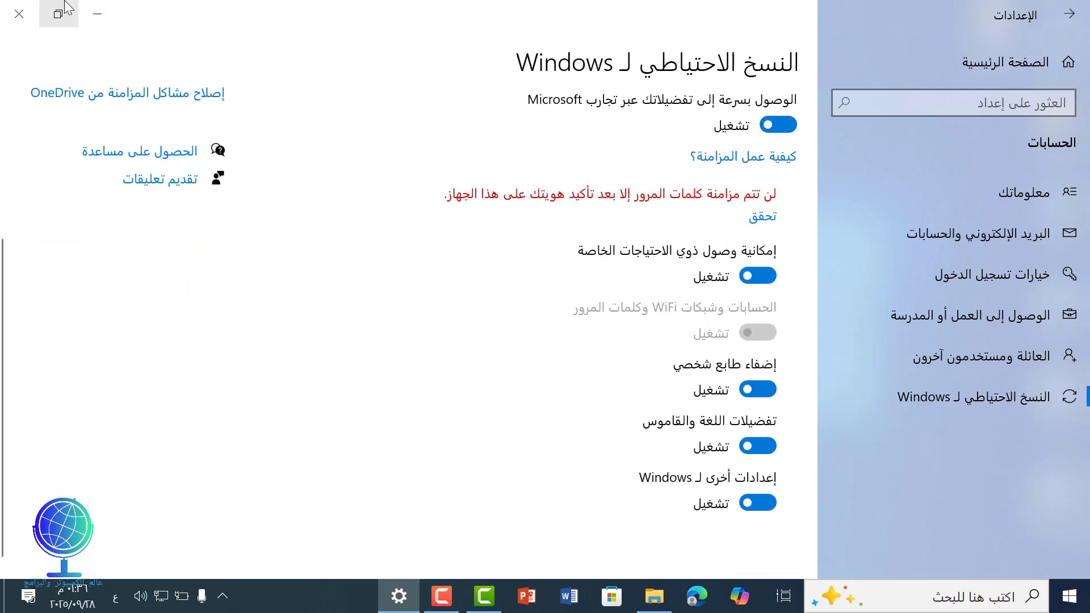
- Return to Windows Update under Update & Security and start the enrollment in Extended Security Updates
left_click(993, 71)
scroll(797, 307, "down", 3)
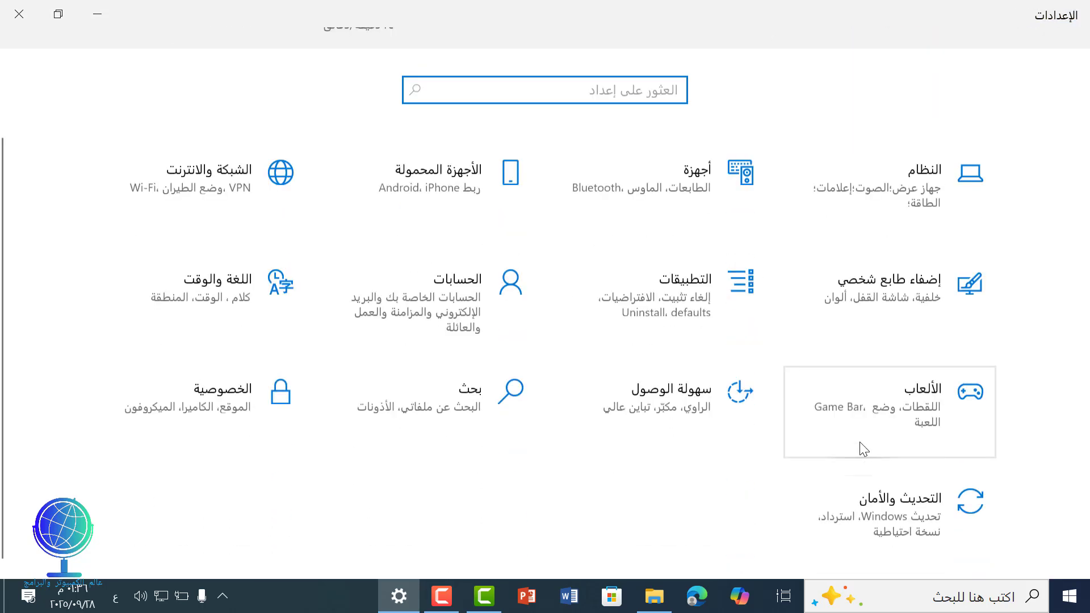
left_click(894, 512)
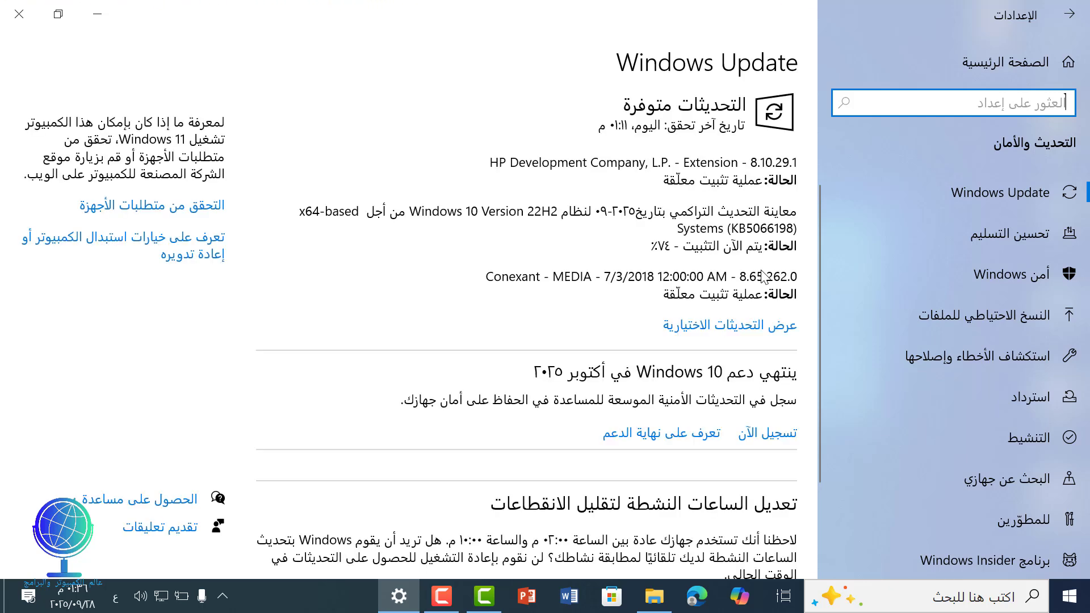
scroll(763, 276, "down", 3)
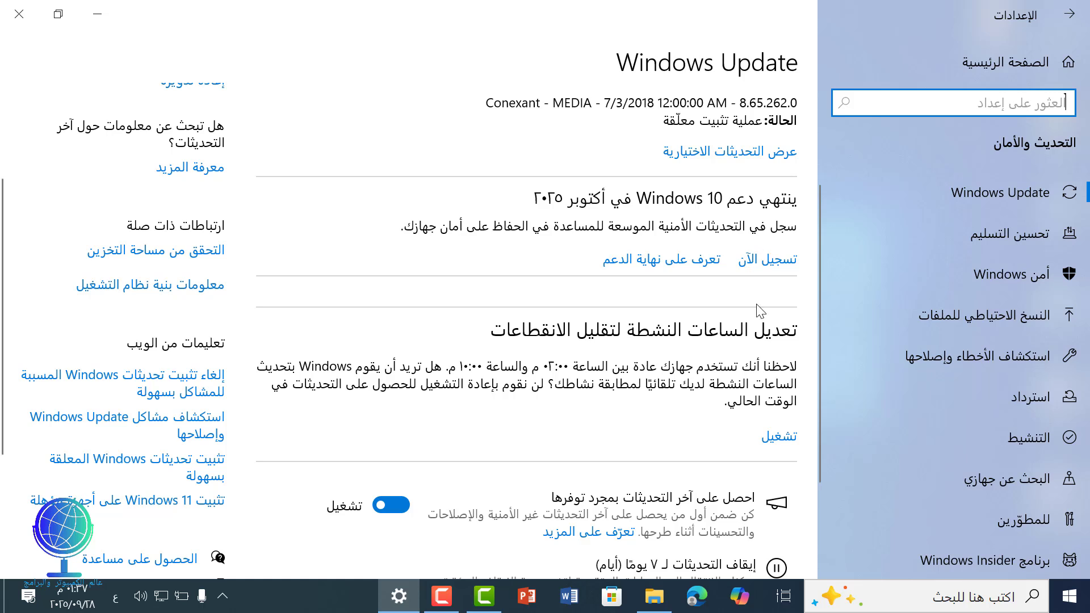
left_click(763, 261)
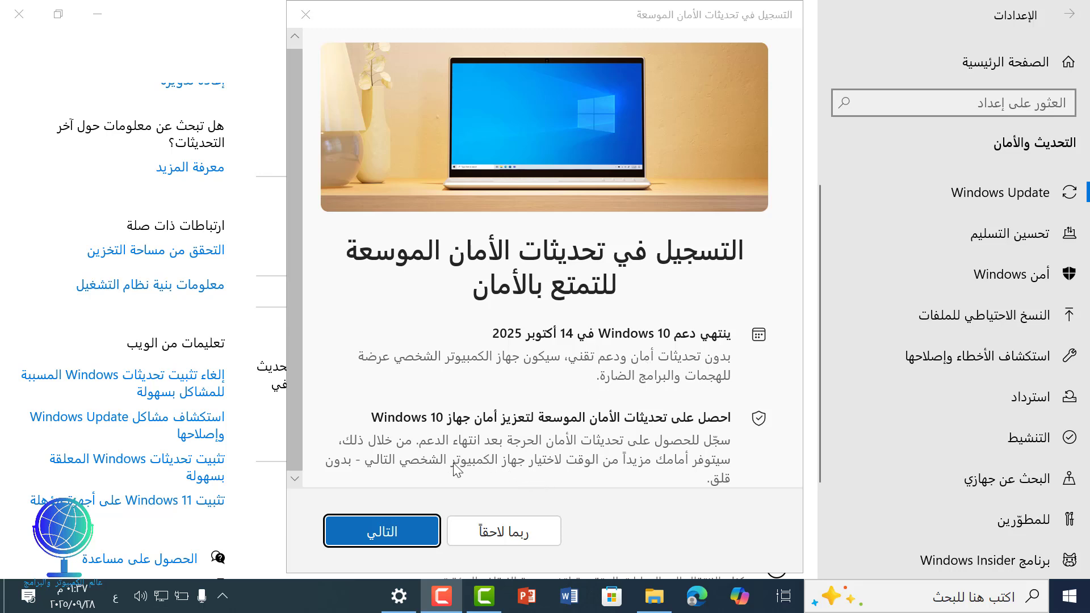
- Add this device to Extended Security Updates through the enrollment wizard and finish it
left_click(419, 544)
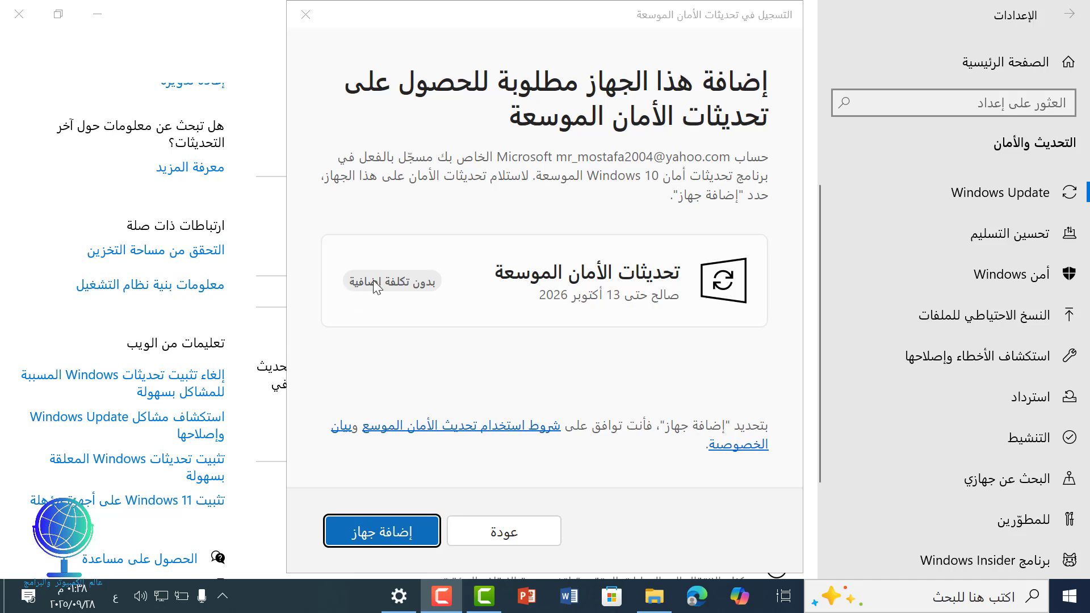
left_click(380, 543)
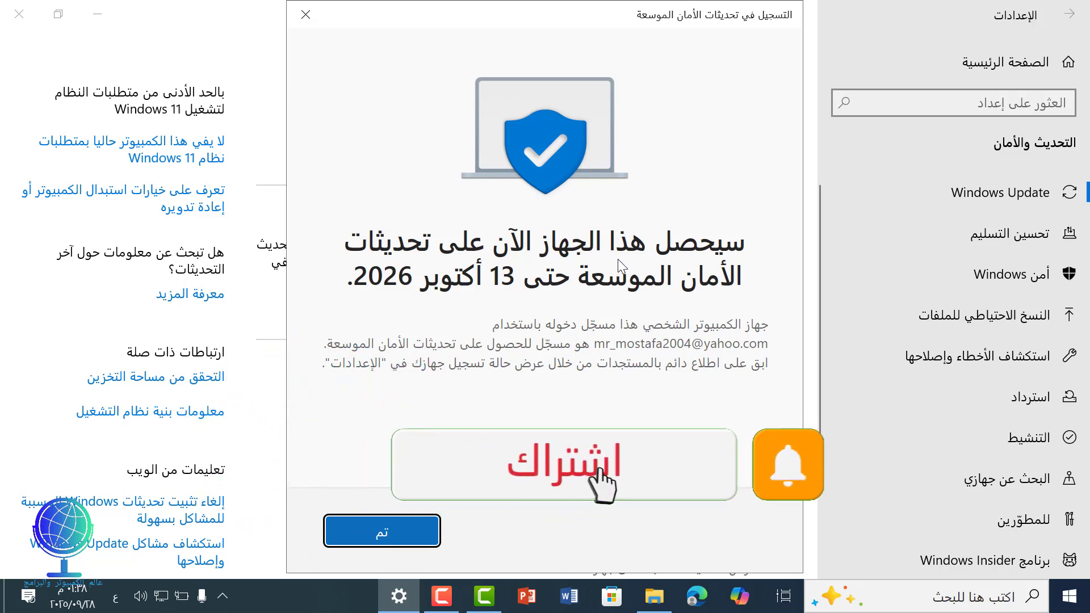
left_click(404, 534)
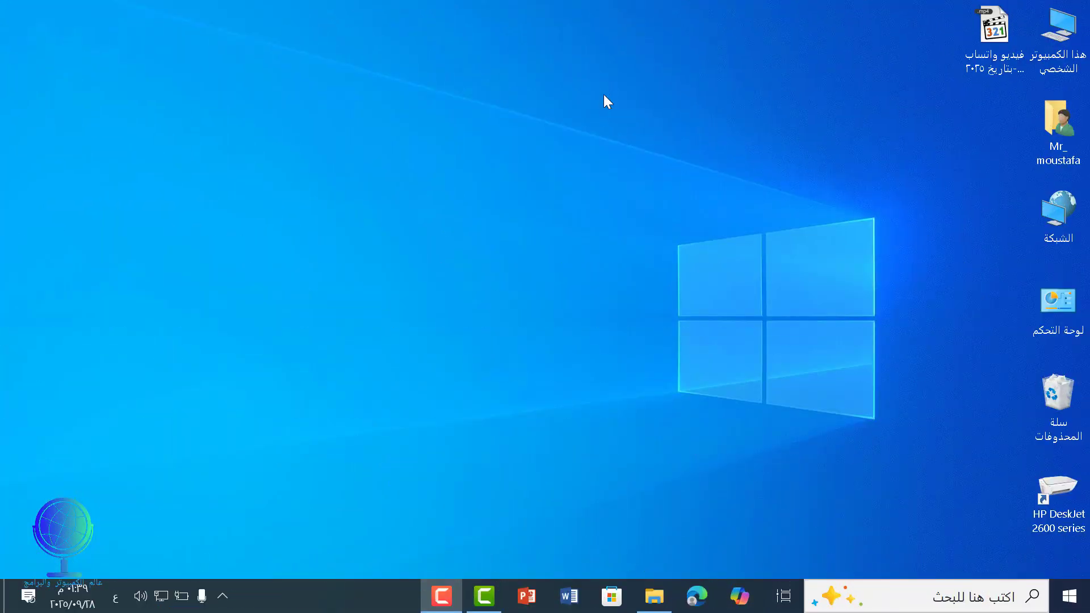
- Open Recovery in the Control Panel and bring up the System Restore configuration
left_click(1044, 320)
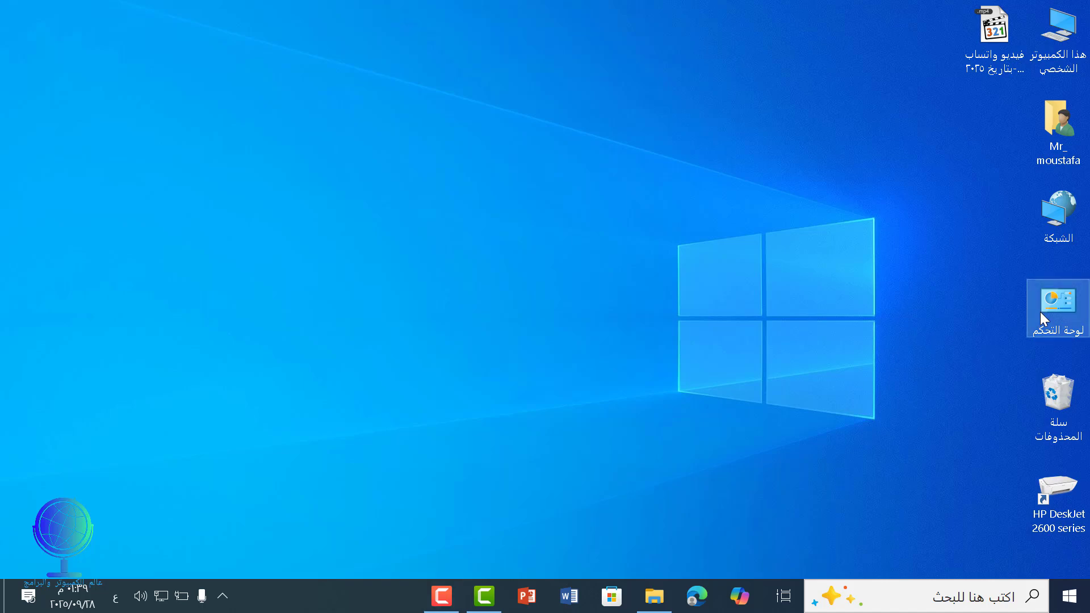
double_click(1043, 320)
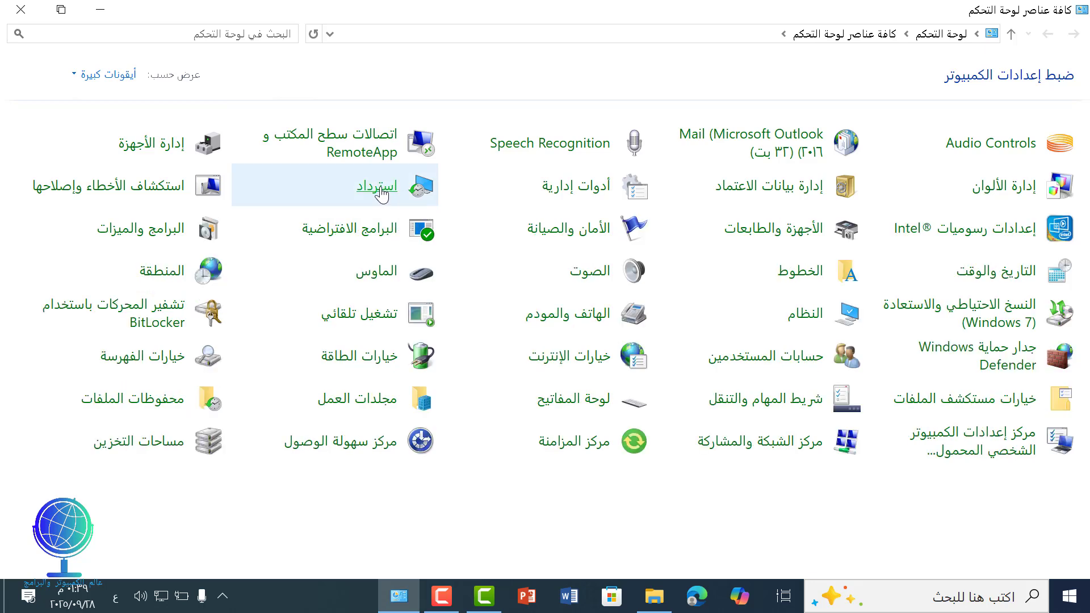
left_click(381, 194)
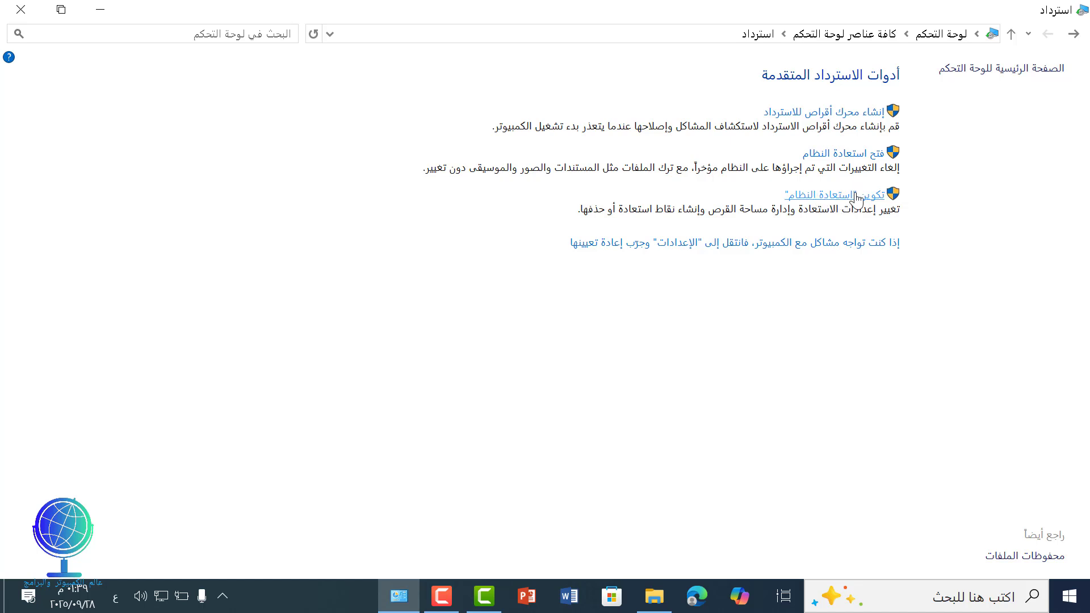
left_click(857, 196)
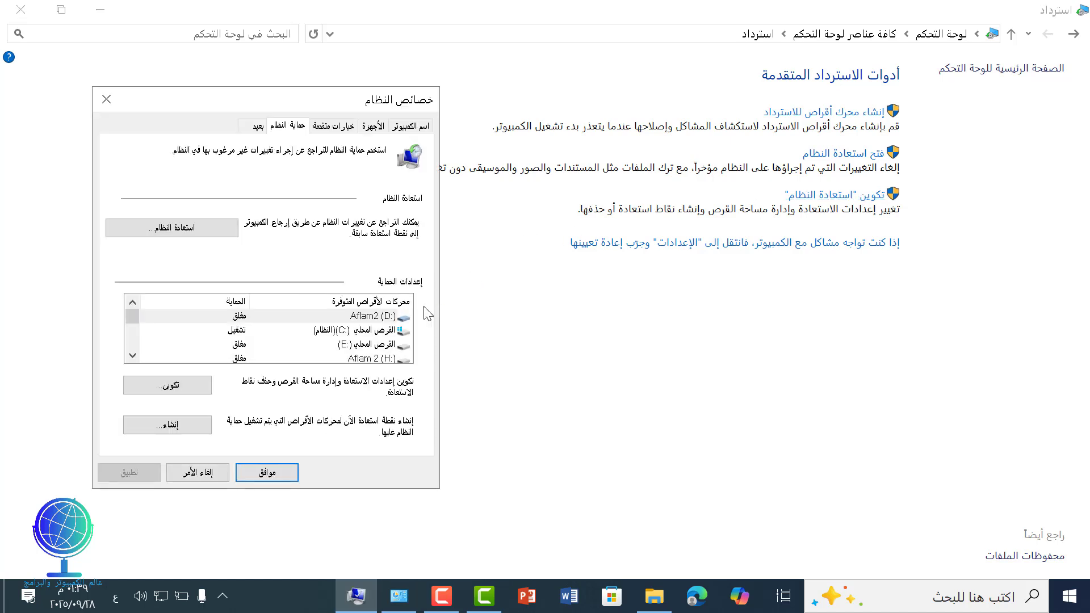
- Create a restore point for the C: system drive with a short description, and close System Properties
left_click(372, 335)
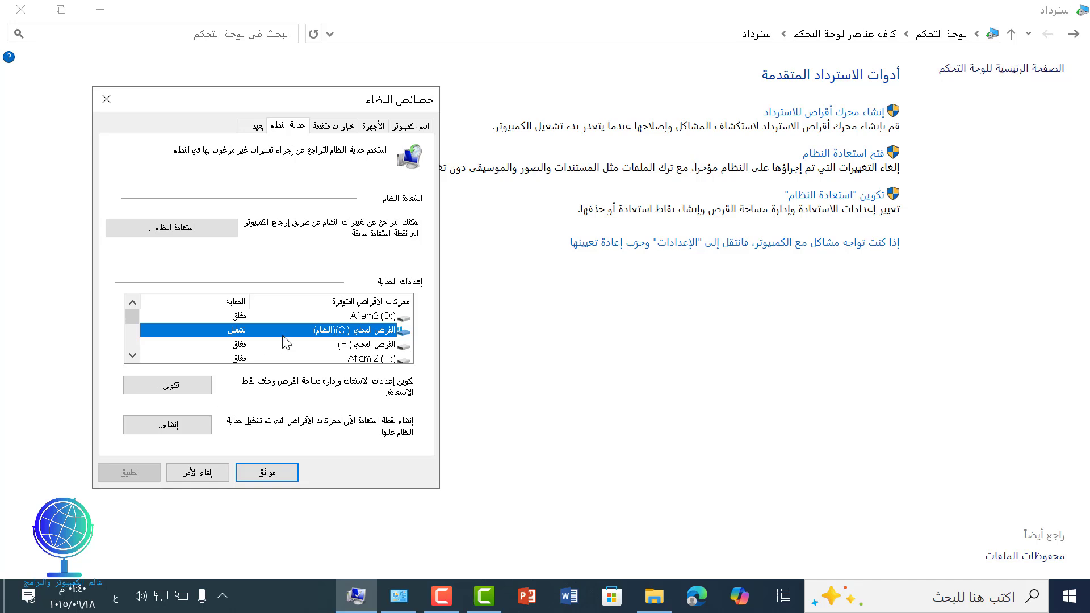
left_click(195, 430)
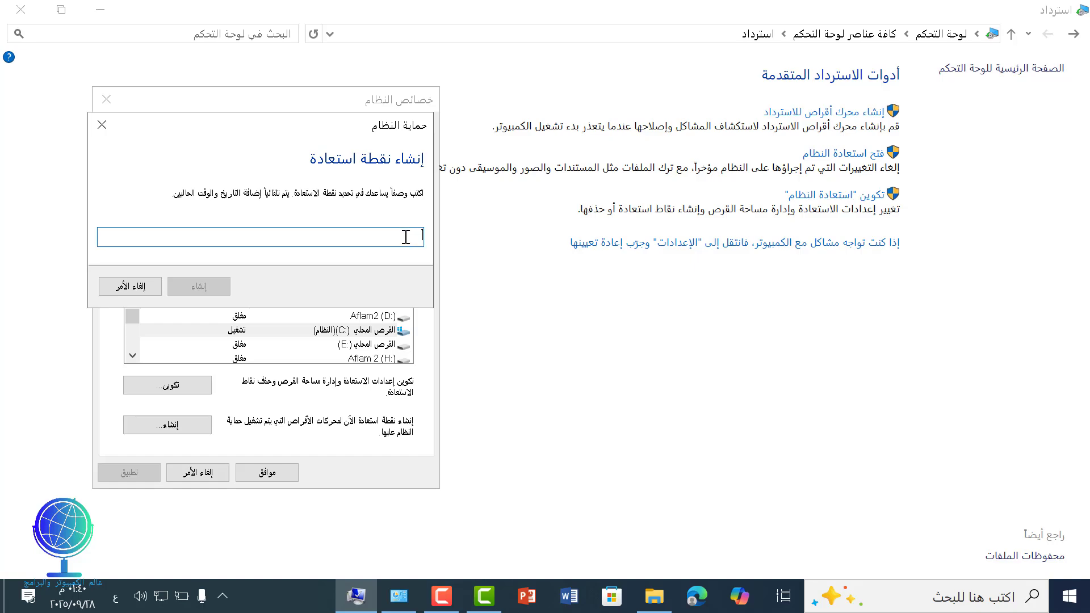
key("alt+shift")
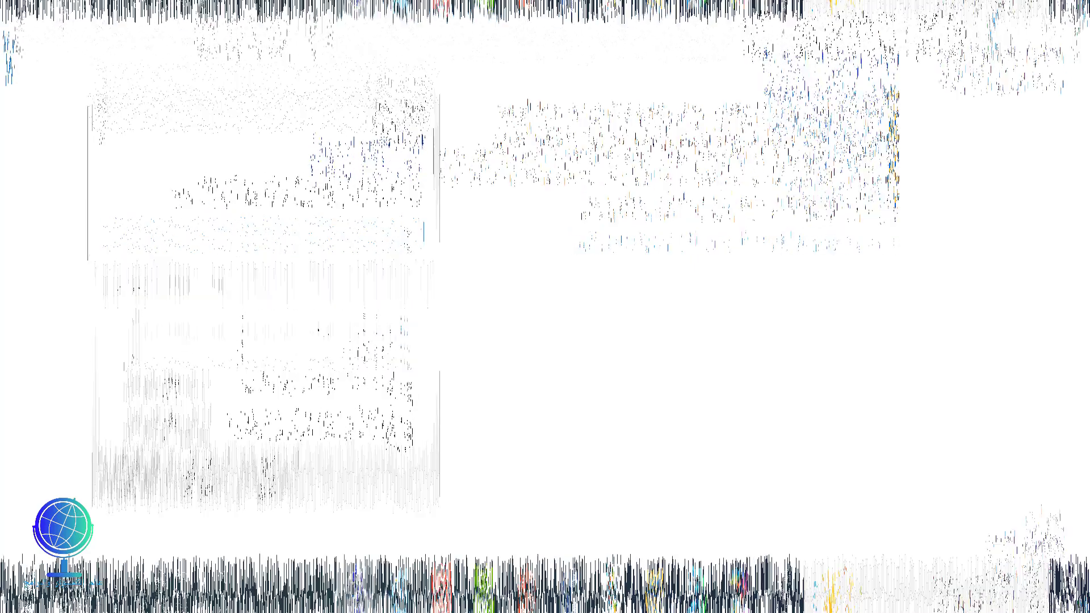
type("karim")
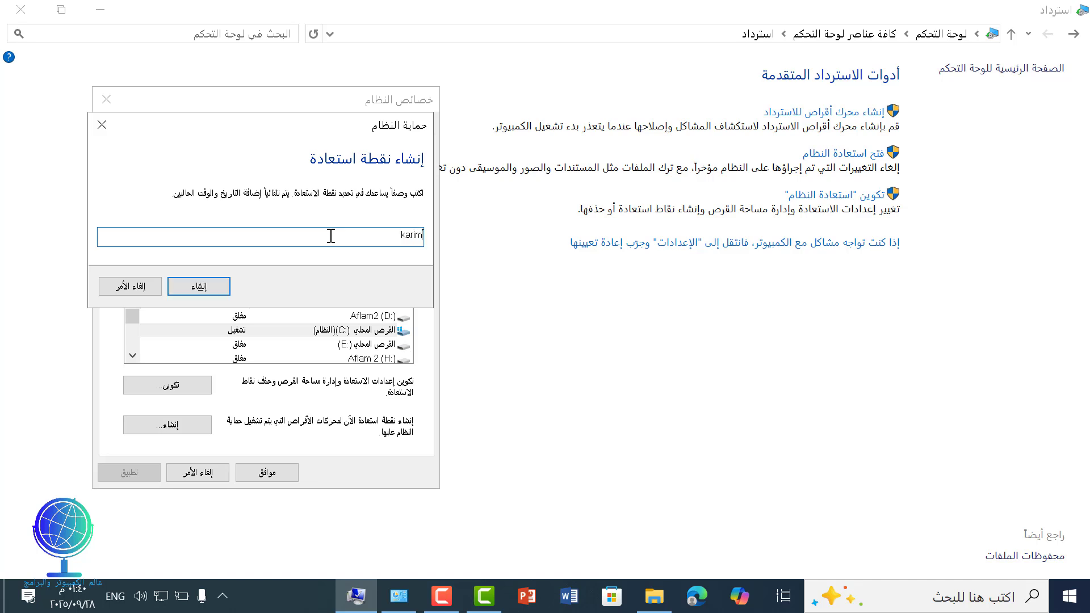
left_click(226, 286)
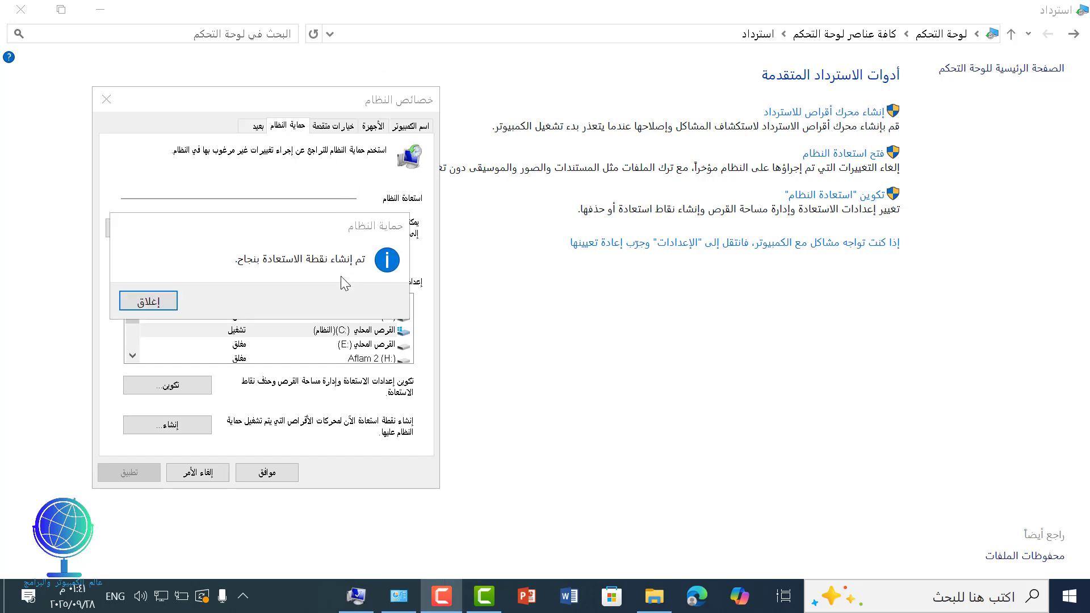
left_click(169, 305)
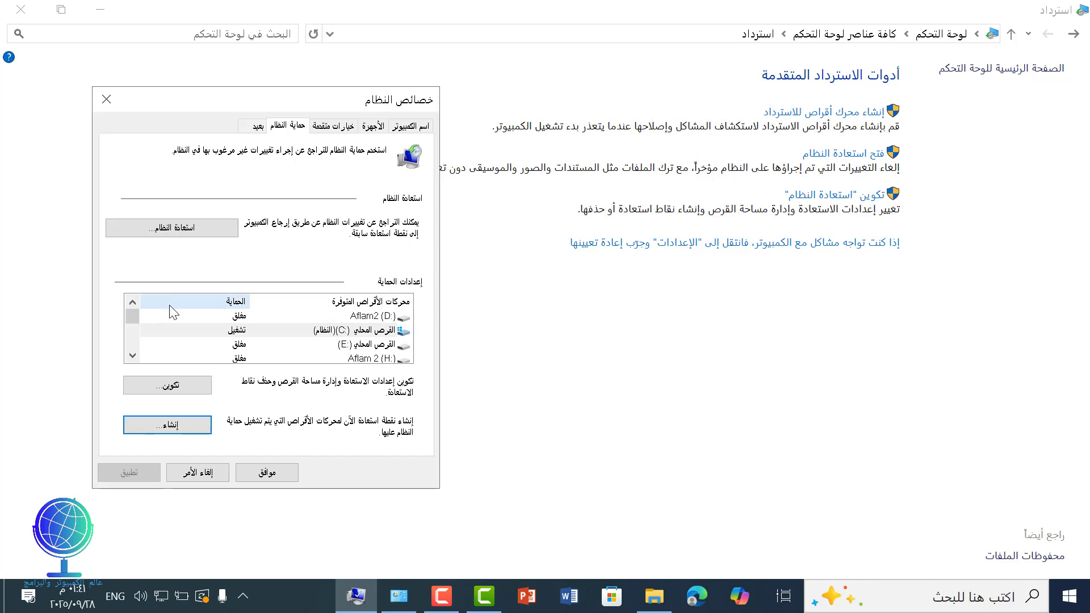
left_click(265, 476)
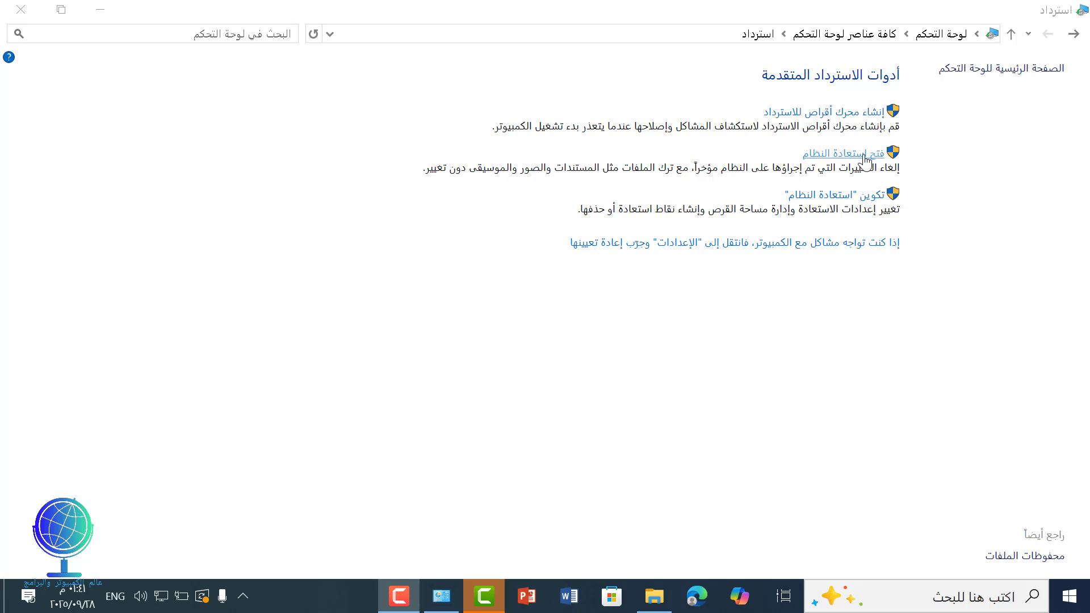
- Open System Restore, choose a different restore point, and select the manually created one in the list
left_click(865, 161)
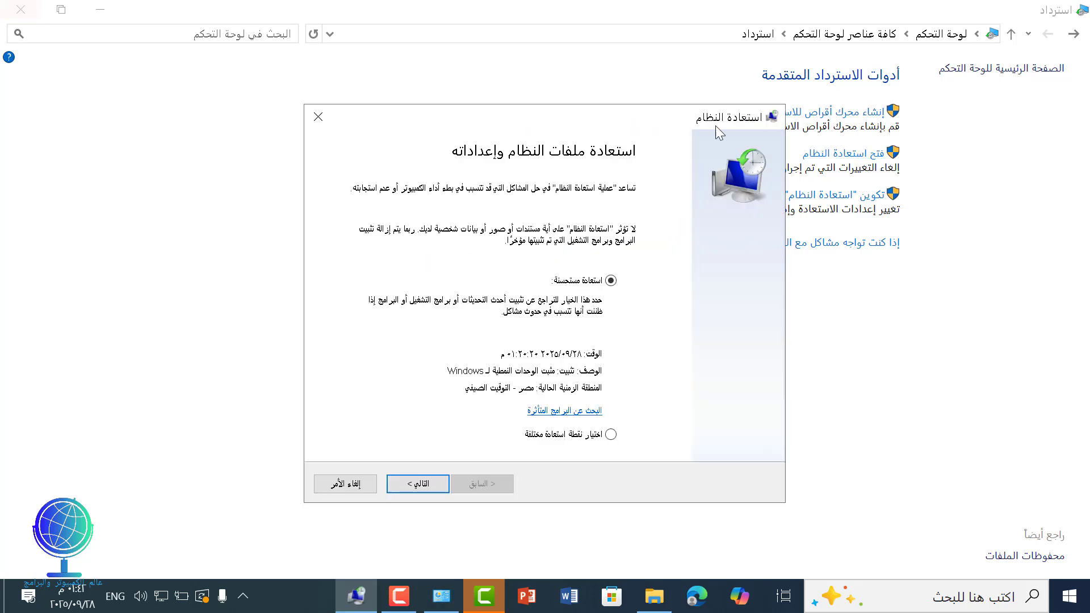
left_click(591, 441)
left_click(408, 484)
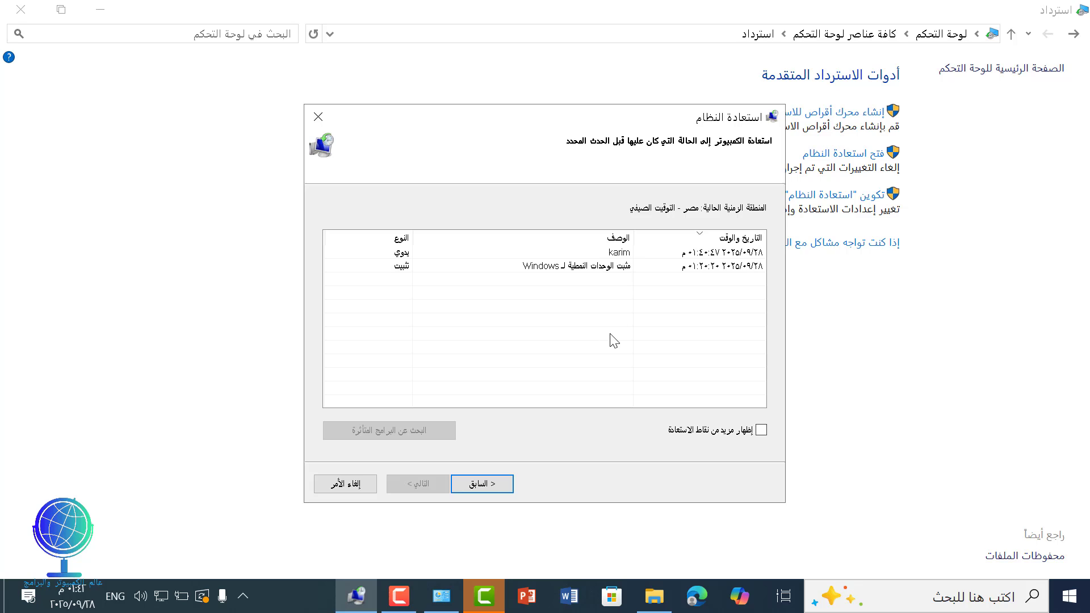
left_click(625, 252)
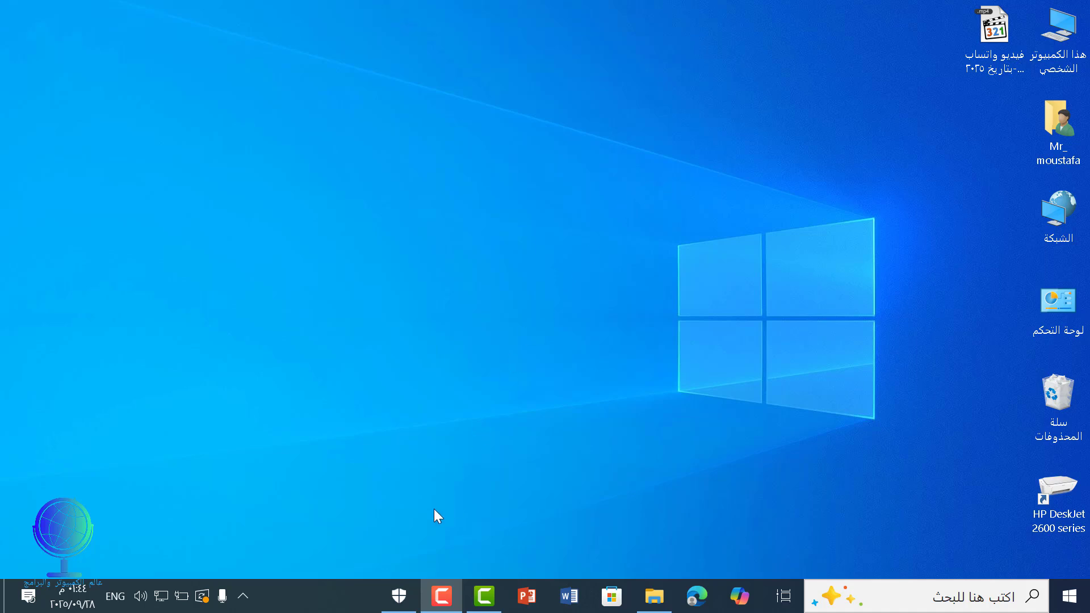
- Open ransomware protection under virus and threat protection in Windows Security and turn on controlled folder access
left_click(399, 597)
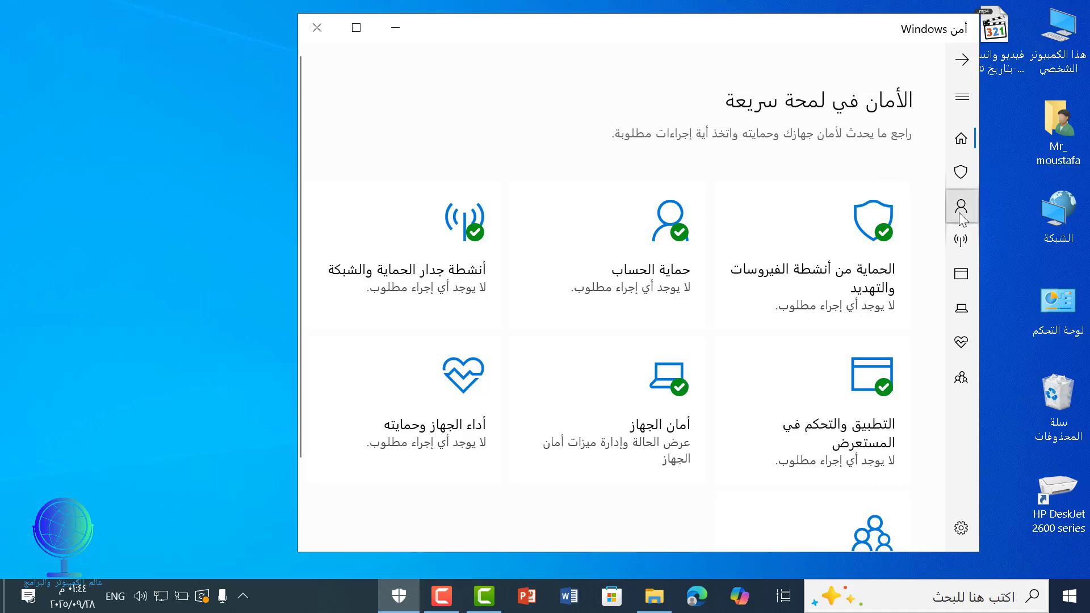
left_click(972, 173)
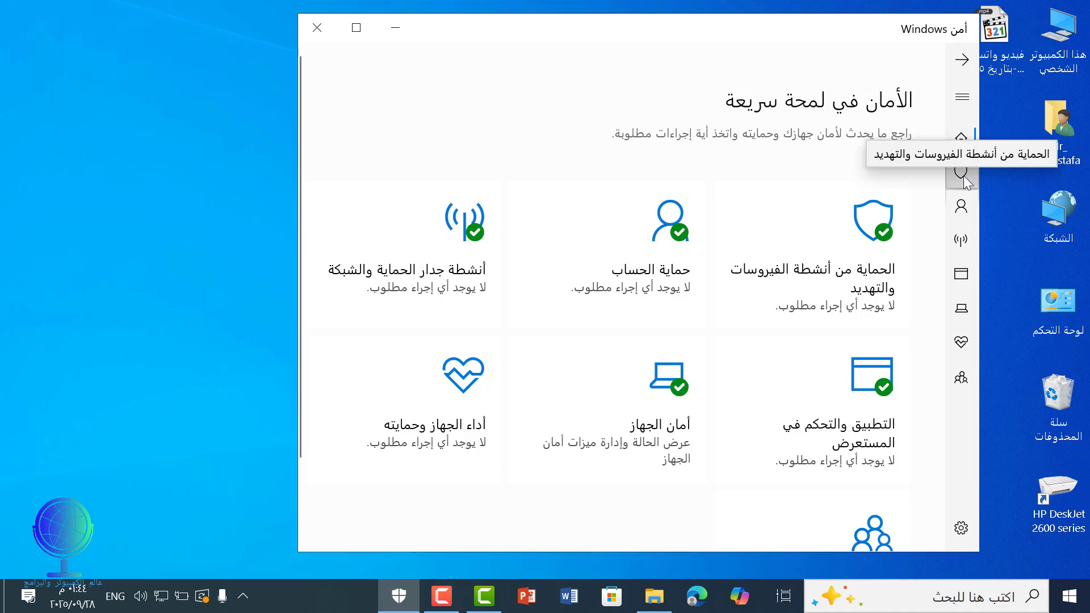
scroll(789, 264, "down", 10)
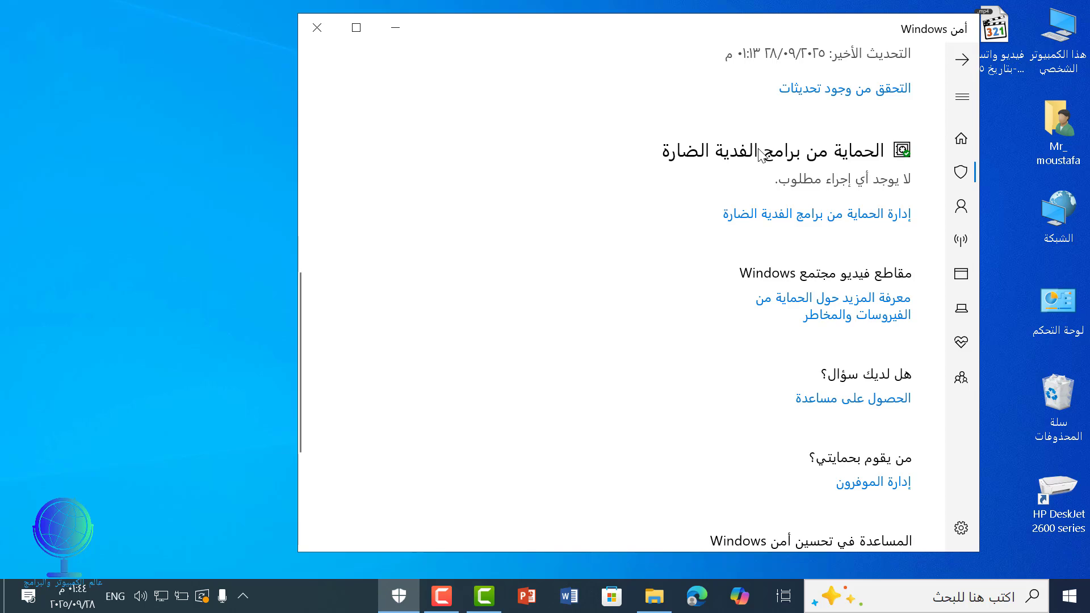
left_click(834, 222)
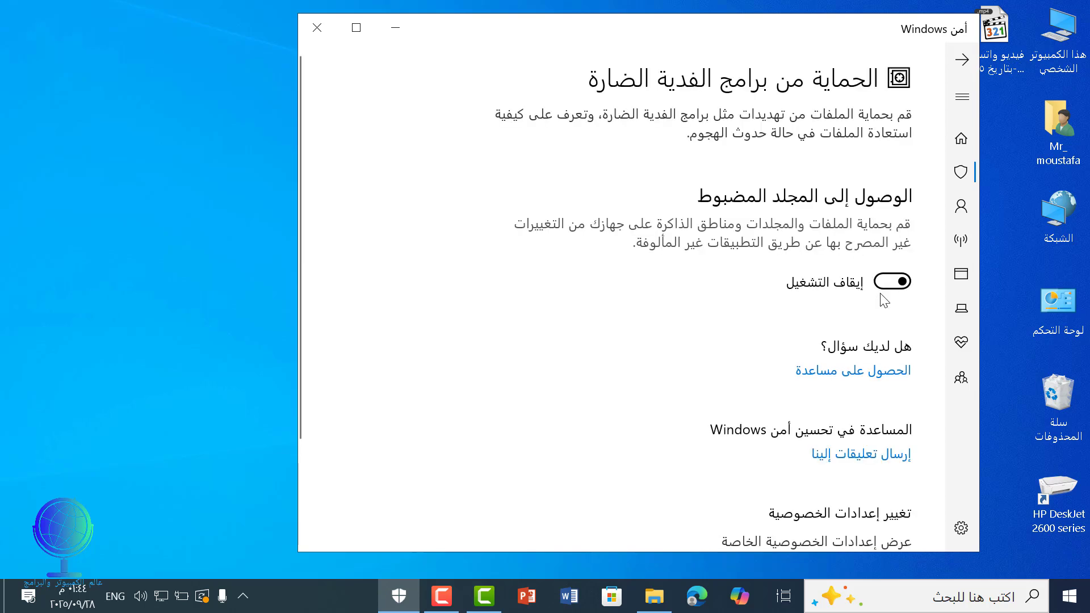
left_click(884, 287)
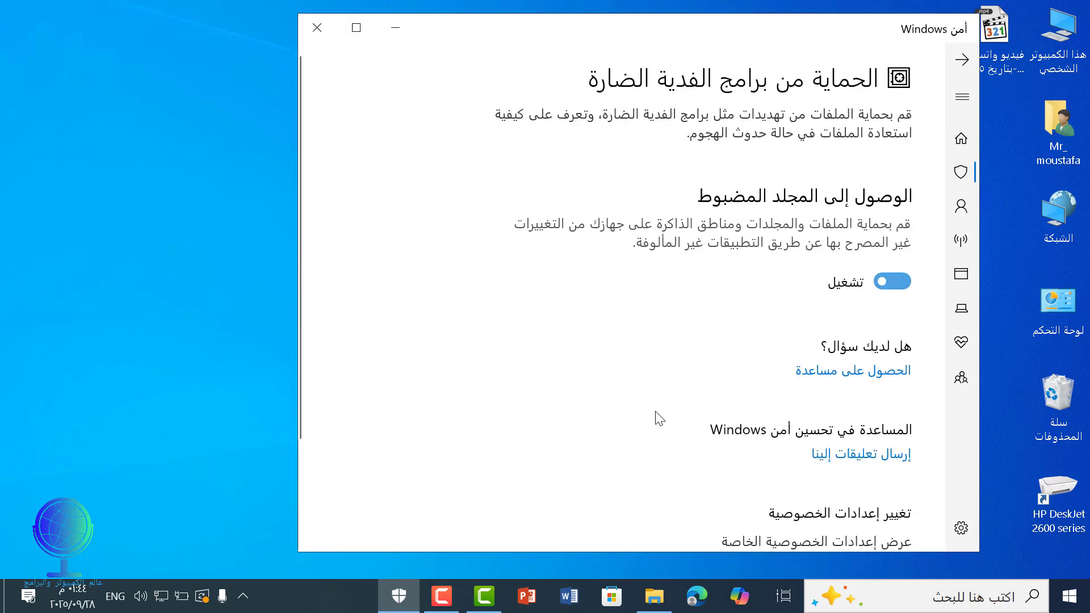
- Open the protected folders of controlled folder access and add the Lessons (J:) drive
scroll(731, 292, "down", 3)
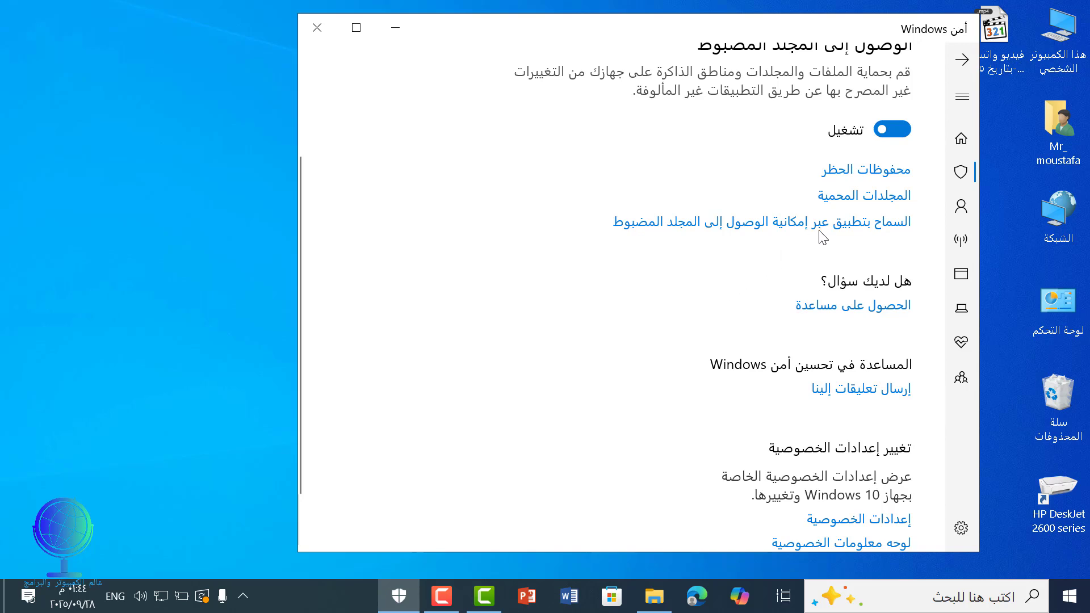
left_click(856, 197)
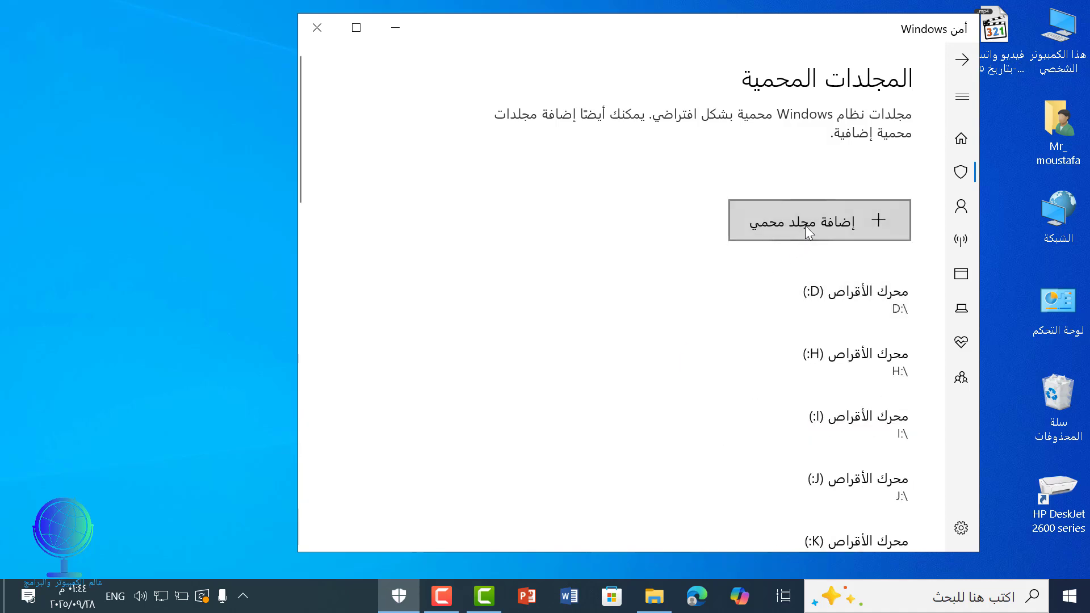
left_click(806, 226)
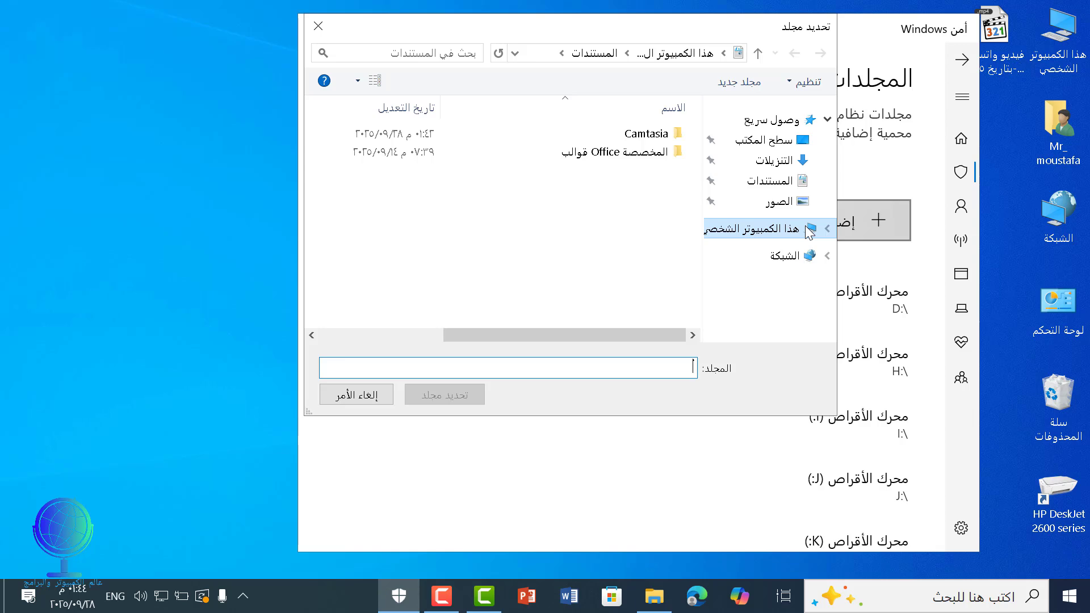
left_click(807, 232)
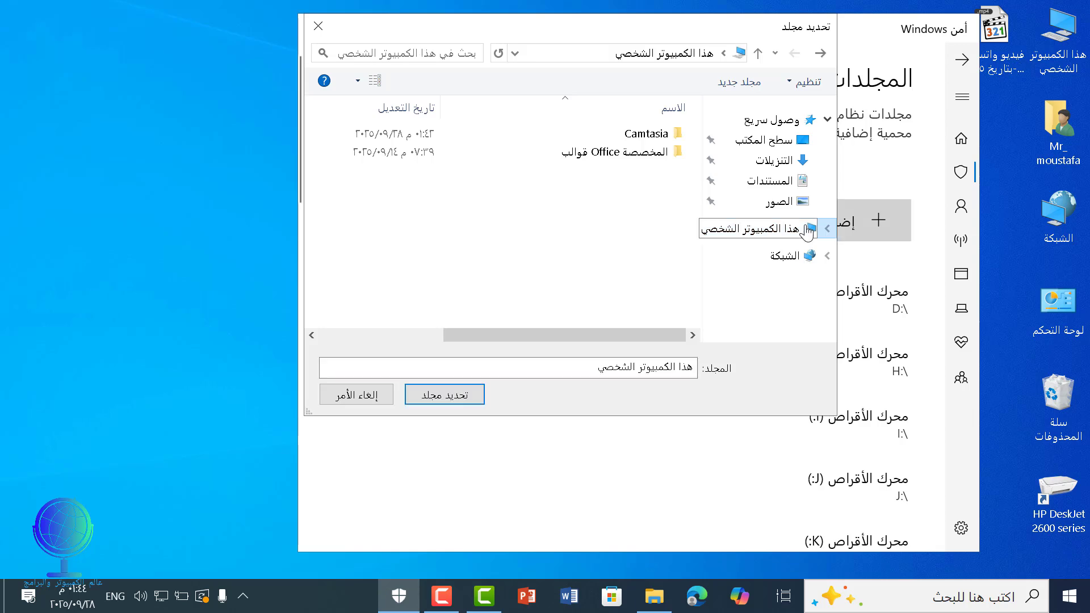
scroll(647, 233, "down", 5)
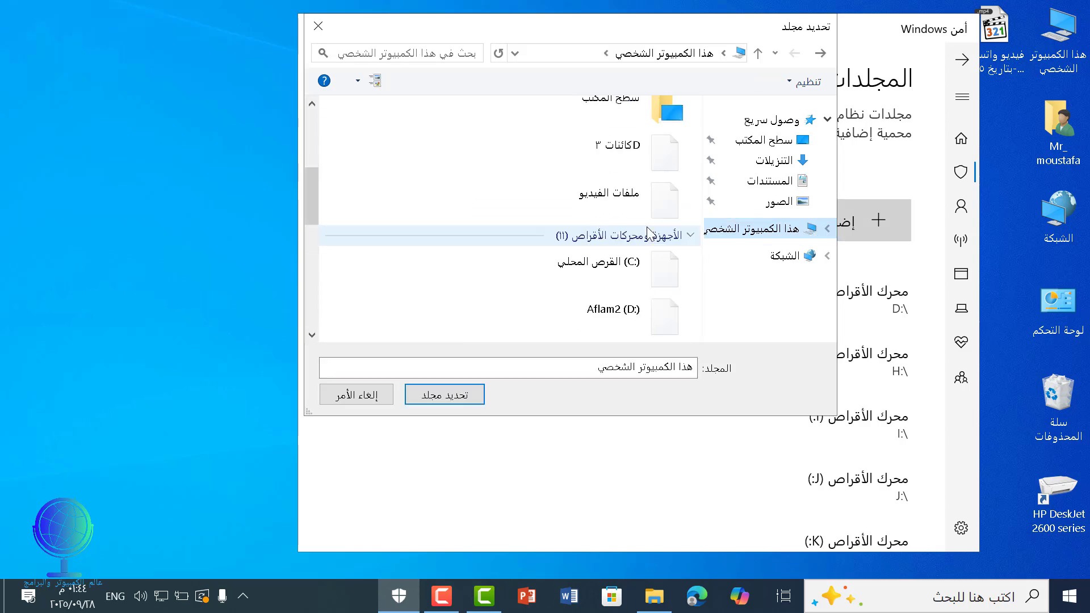
scroll(647, 230, "up", 3)
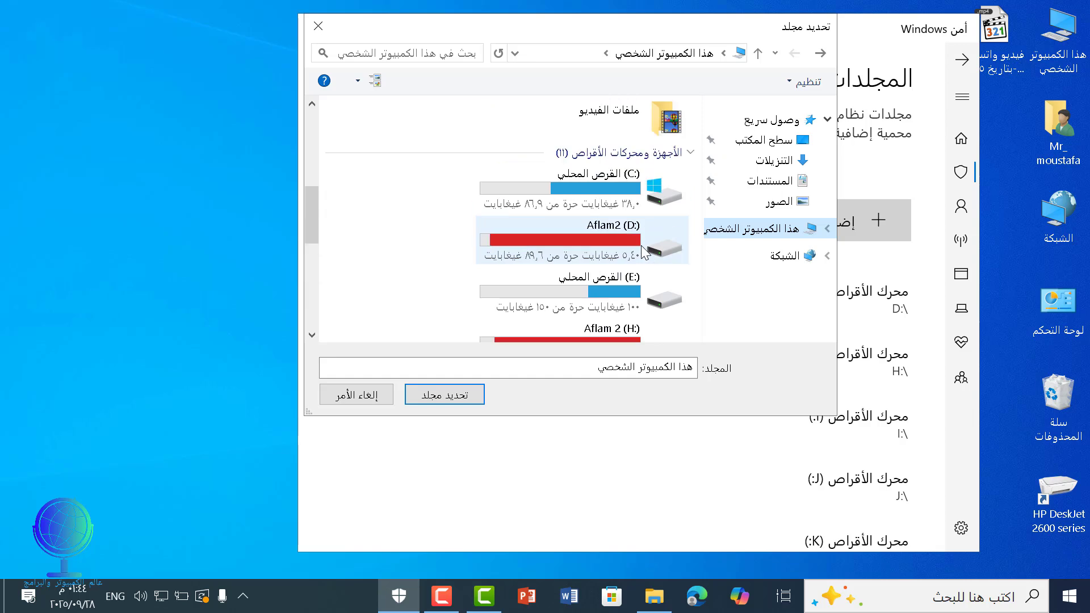
scroll(643, 250, "down", 2)
scroll(642, 249, "down", 3)
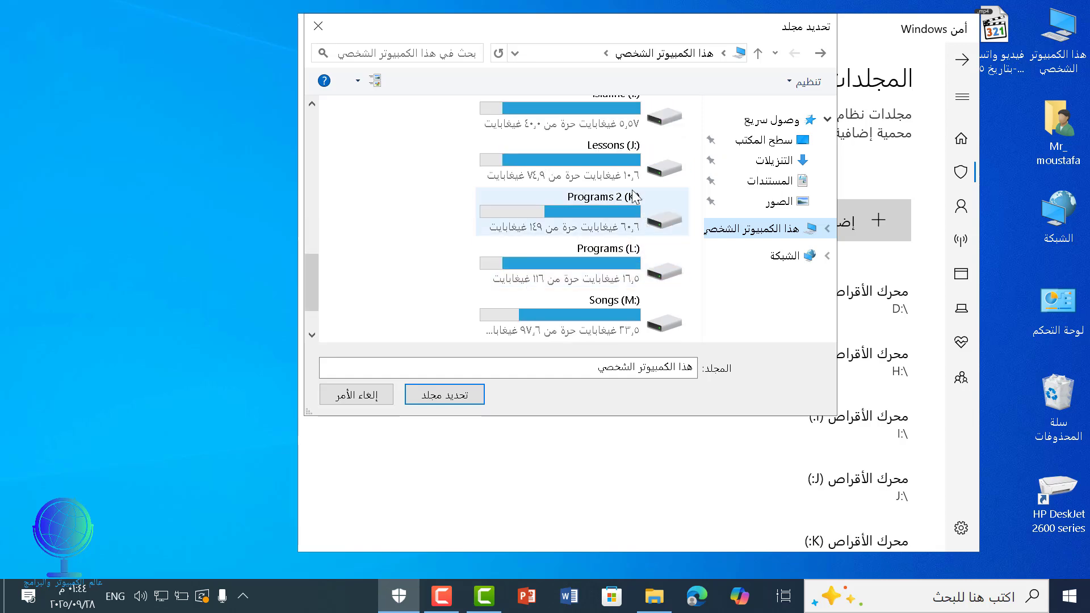
left_click(610, 170)
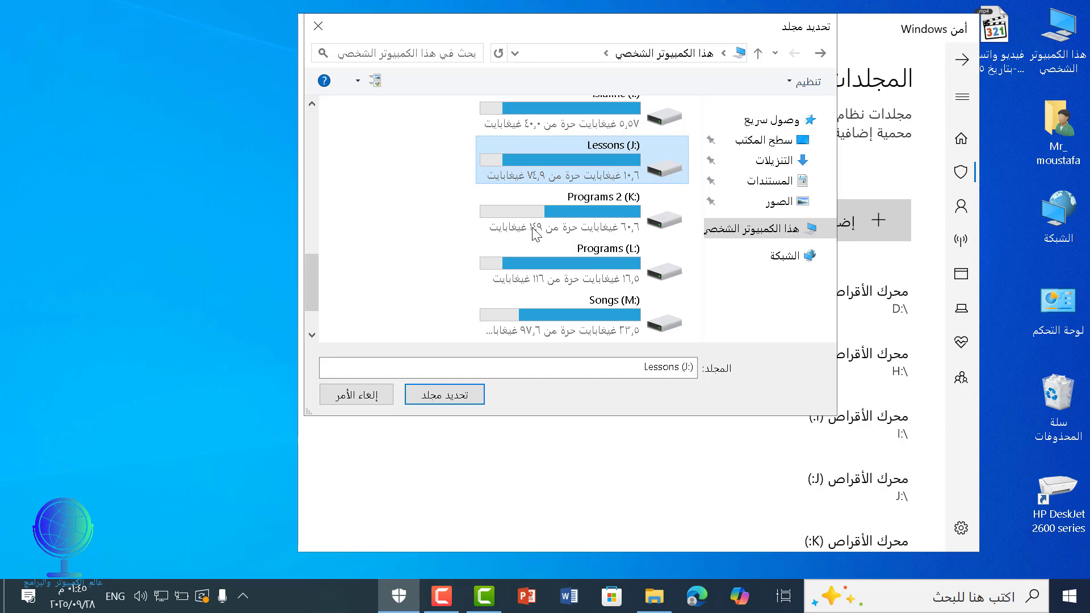
left_click(449, 397)
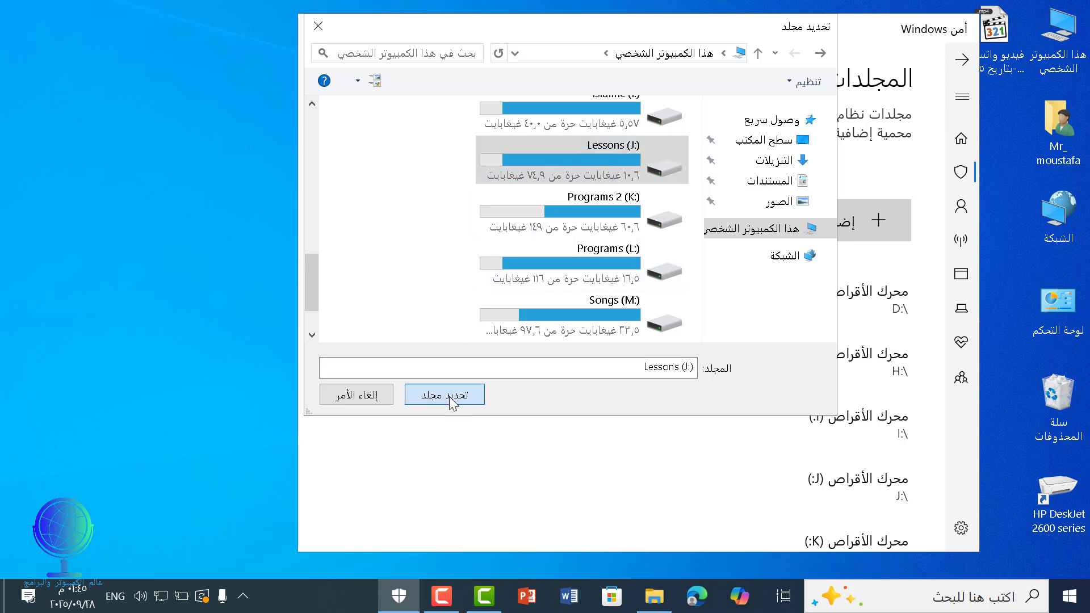
- Review the drives and folders in the protected folders list
scroll(723, 312, "down", 5)
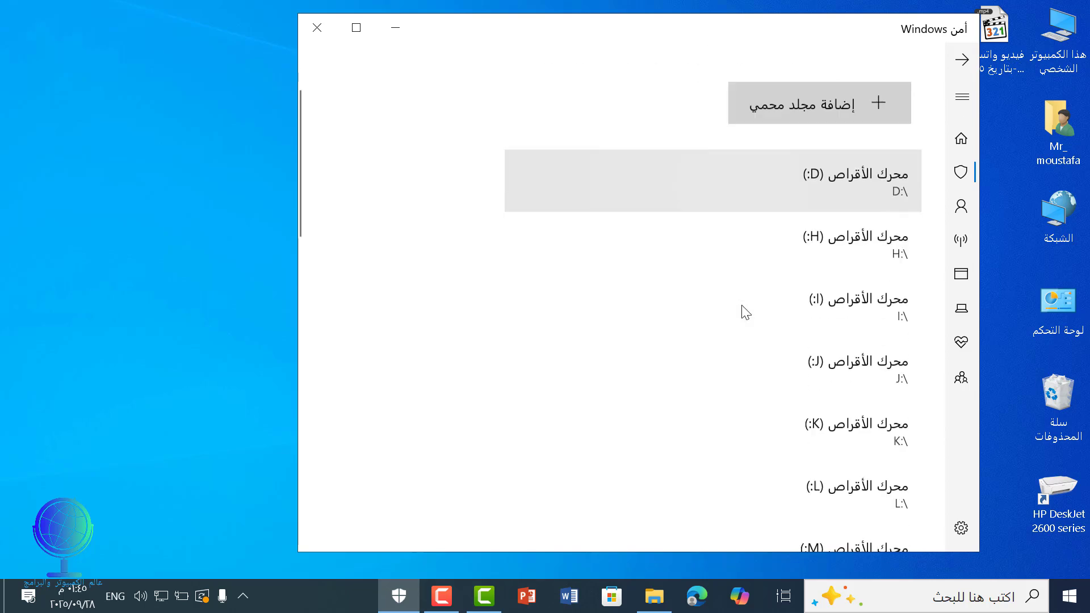
scroll(742, 306, "up", 3)
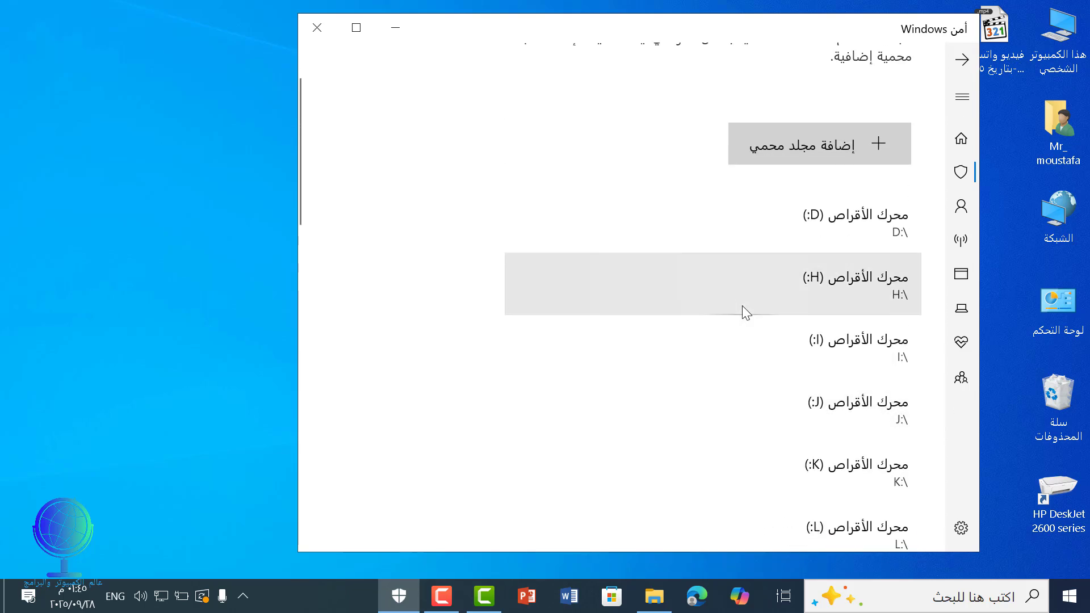
scroll(742, 306, "down", 3)
scroll(741, 305, "down", 5)
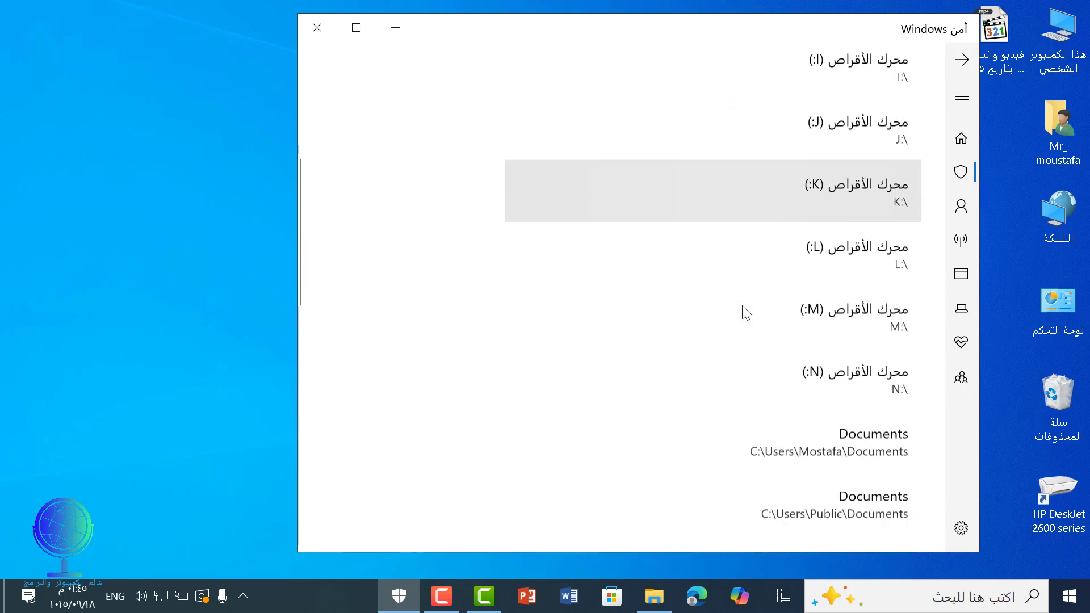
scroll(742, 305, "up", 5)
scroll(742, 306, "up", 4)
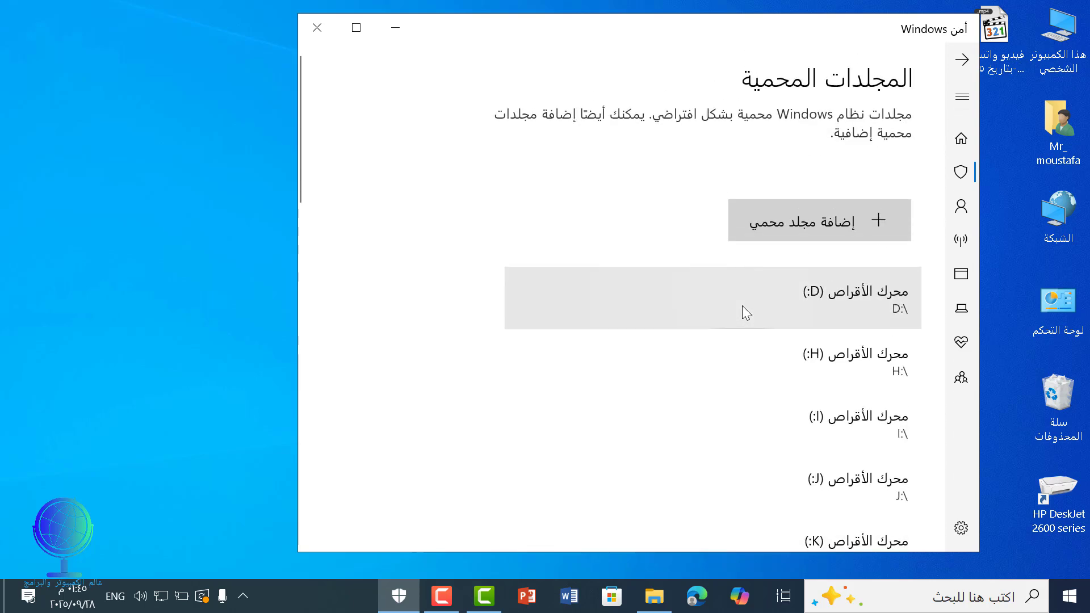